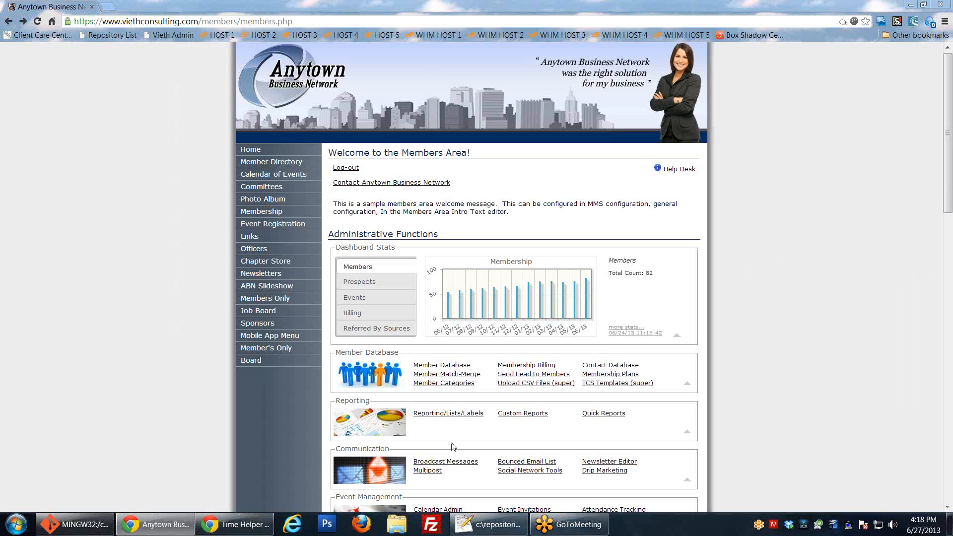
# Open the Member Database from the administrative functions and look over the member list
pyautogui.moveTo(336, 353); pyautogui.dragTo(397, 353)
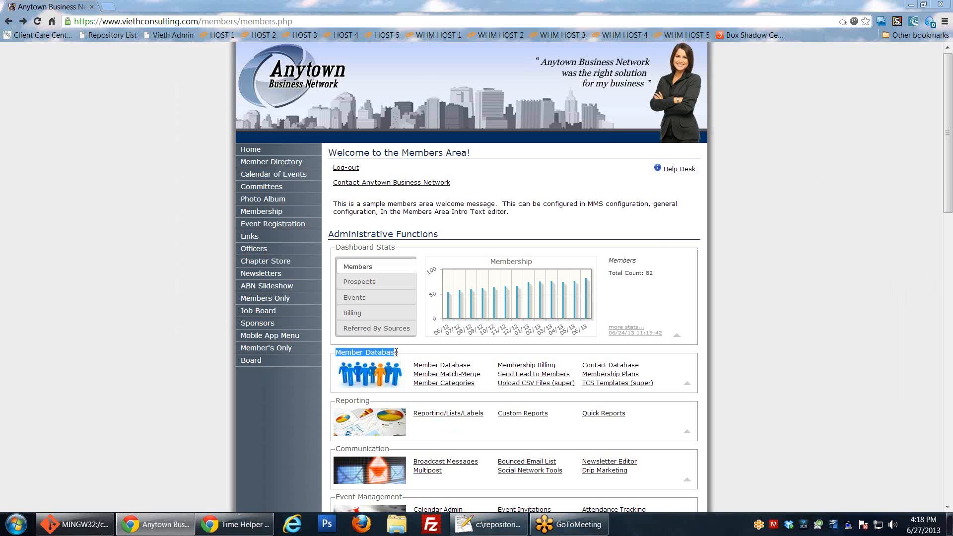
pyautogui.click(479, 356)
pyautogui.click(463, 370)
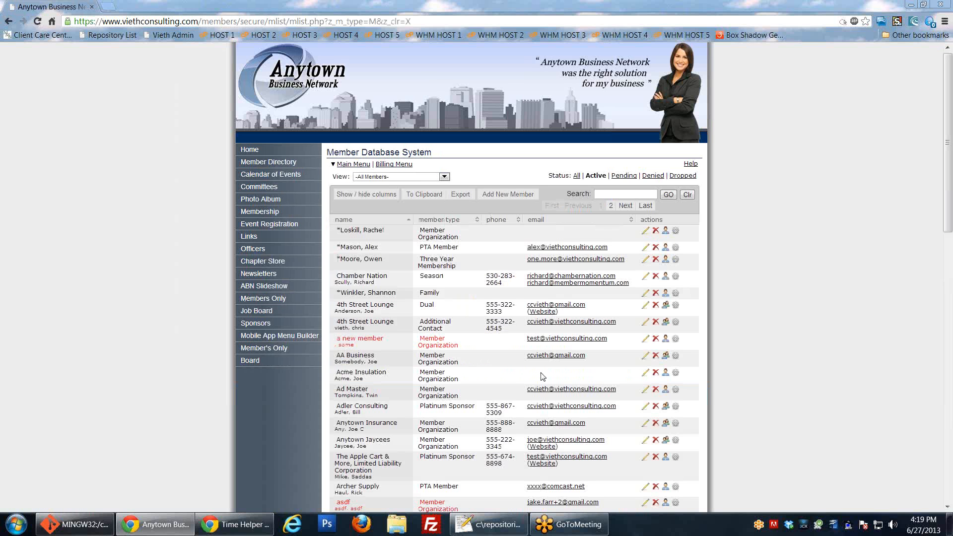
pyautogui.scroll(-3, 457, 246)
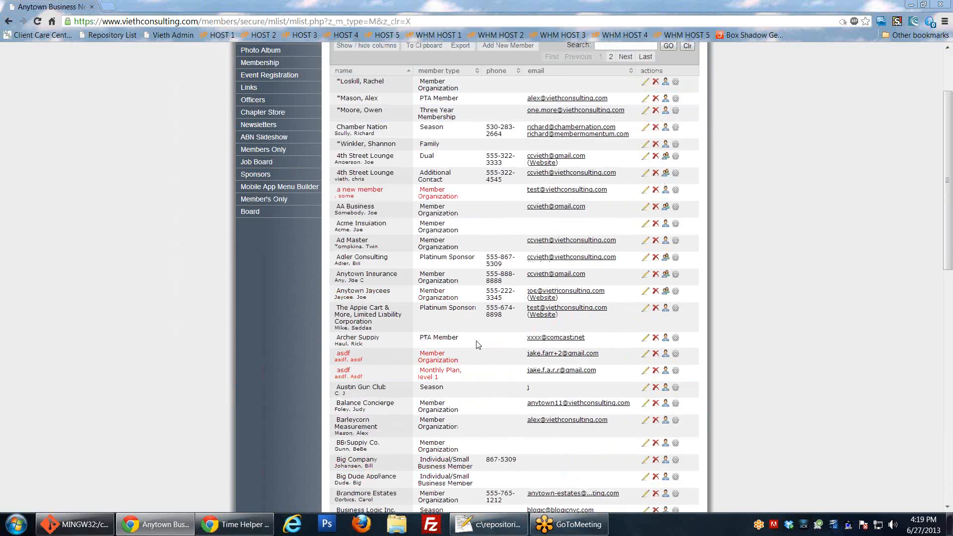
pyautogui.scroll(3, 365, 142)
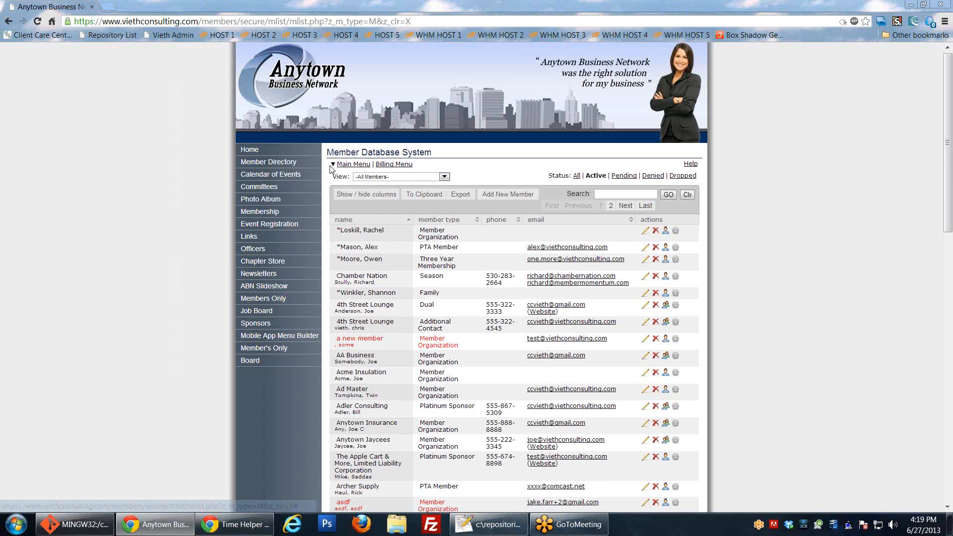
# View the membership billing options and return to the member database list
pyautogui.click(403, 165)
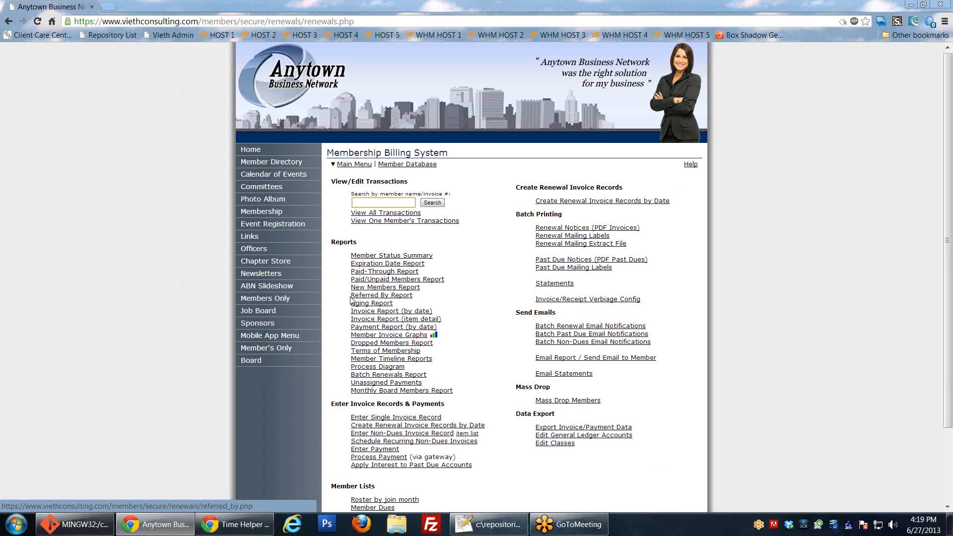
pyautogui.click(9, 22)
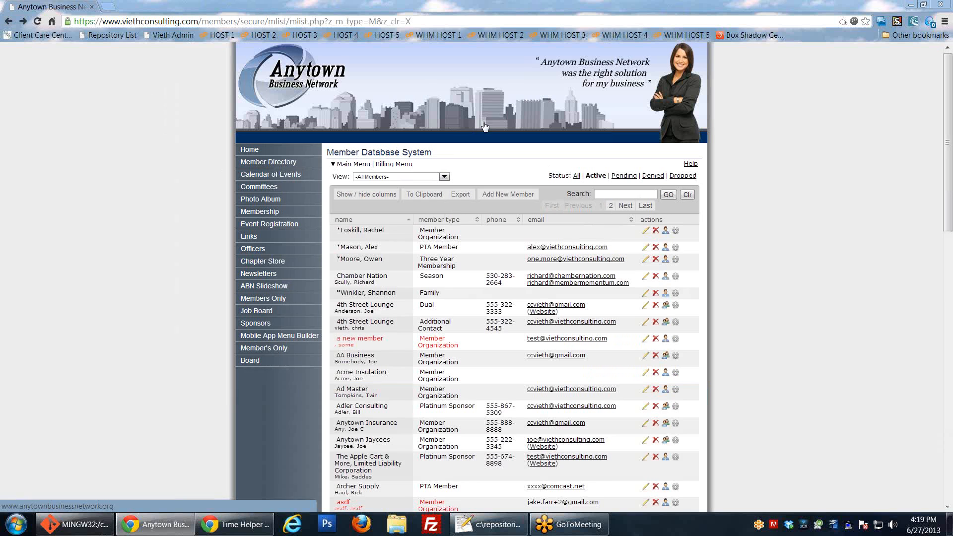
pyautogui.doubleClick(336, 177)
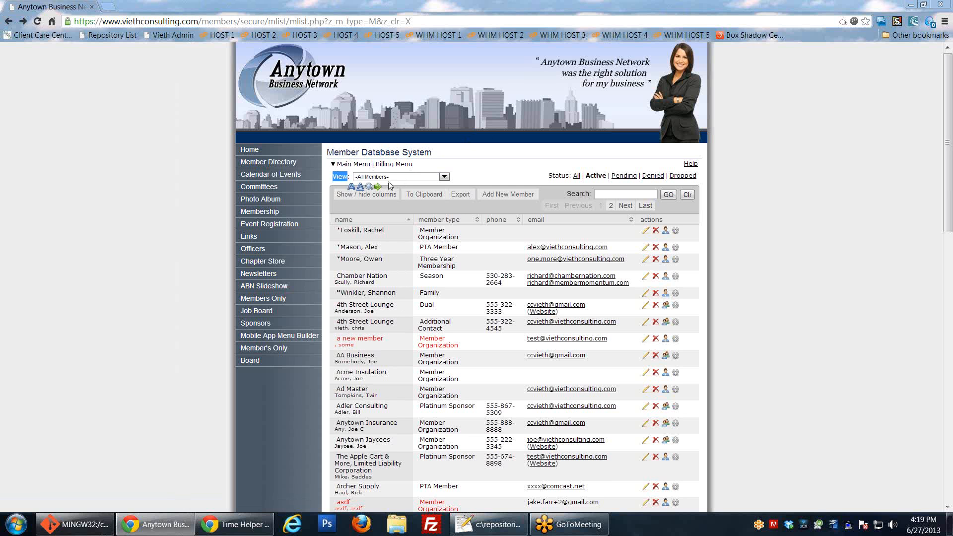
pyautogui.click(475, 184)
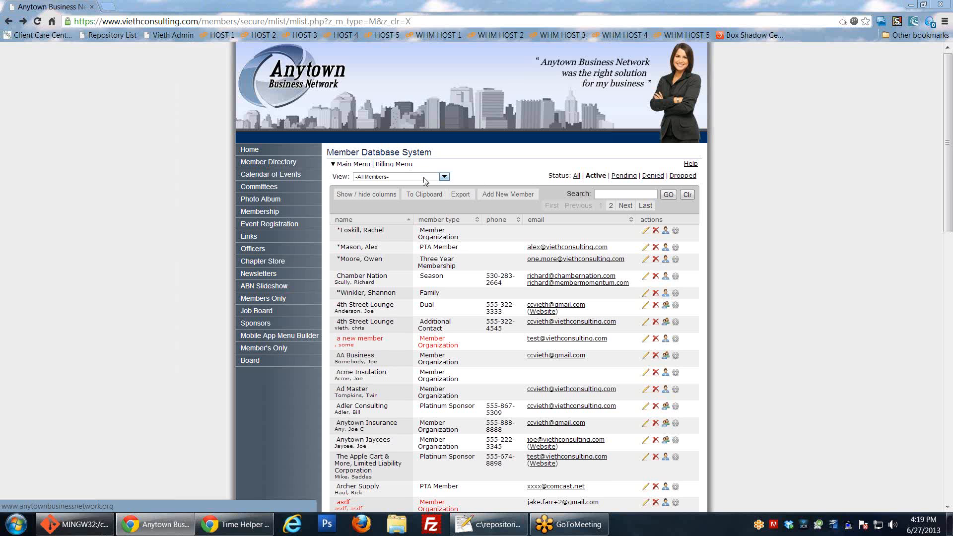
# Filter the member list by All Record Types and by the Family member type
pyautogui.click(377, 178)
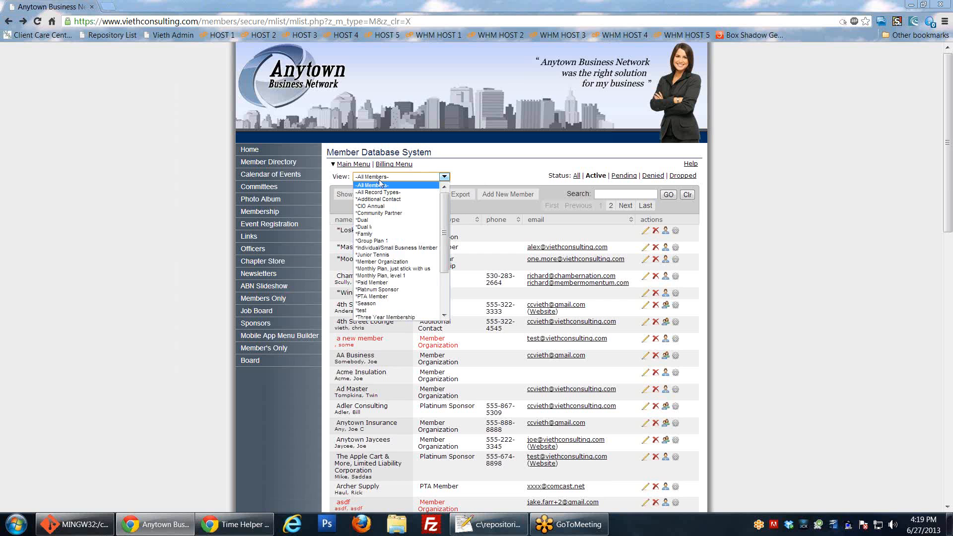
pyautogui.click(383, 195)
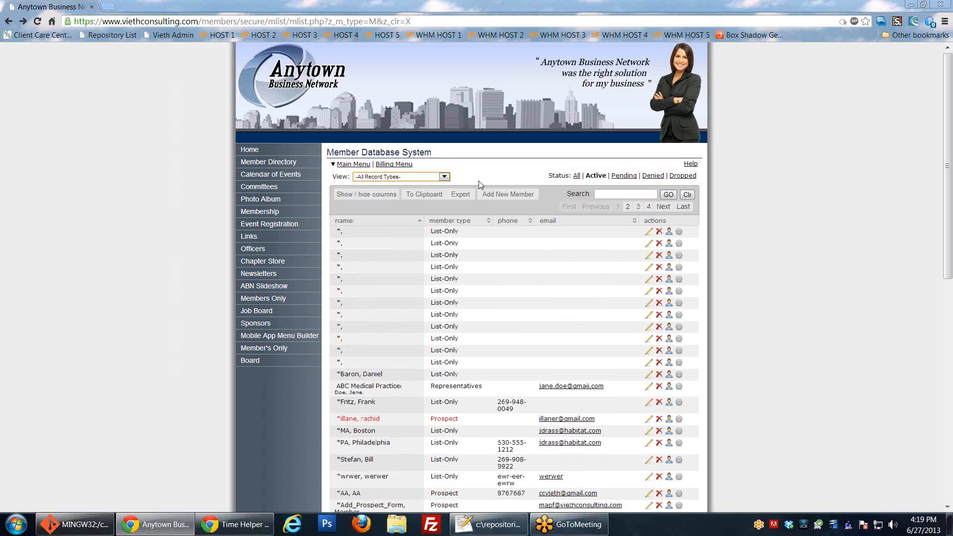
pyautogui.click(444, 177)
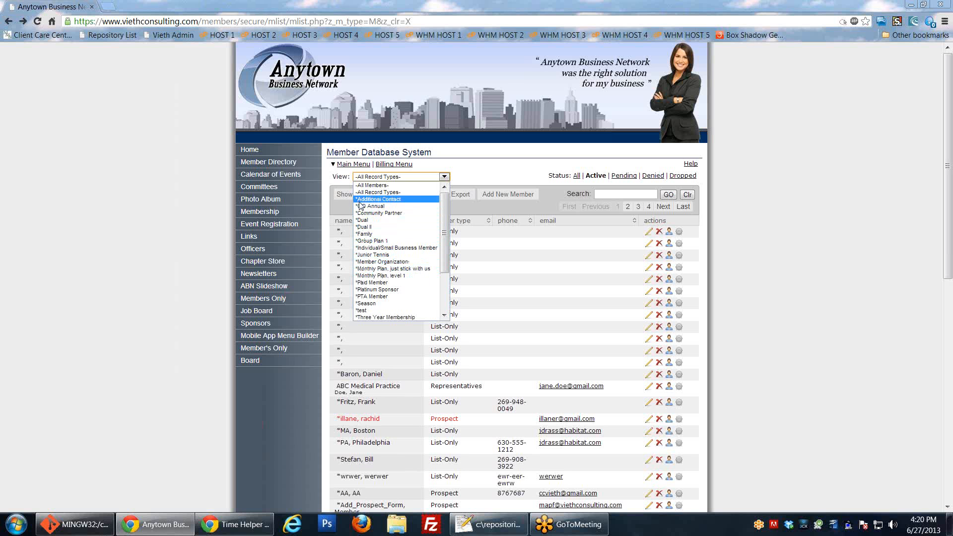
pyautogui.scroll(-3, 393, 301)
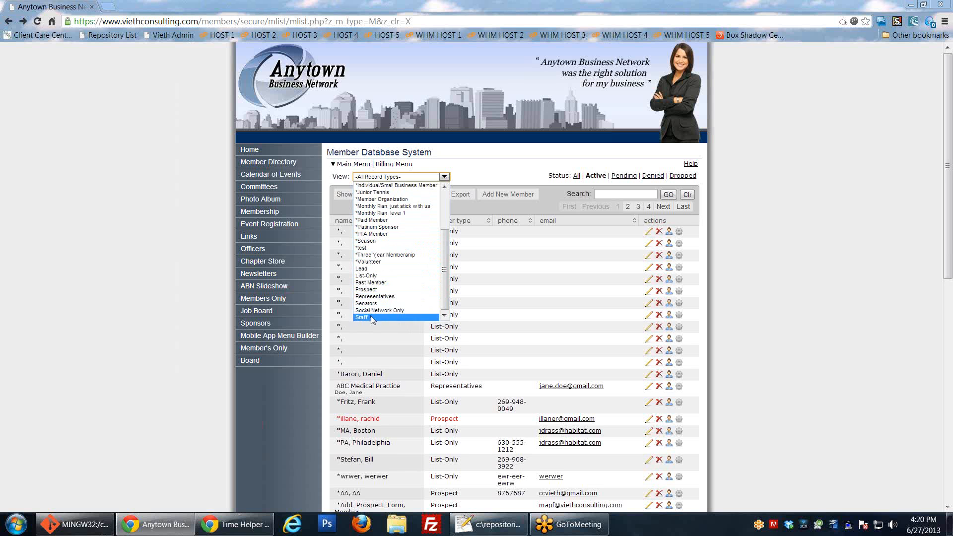
pyautogui.scroll(3, 397, 216)
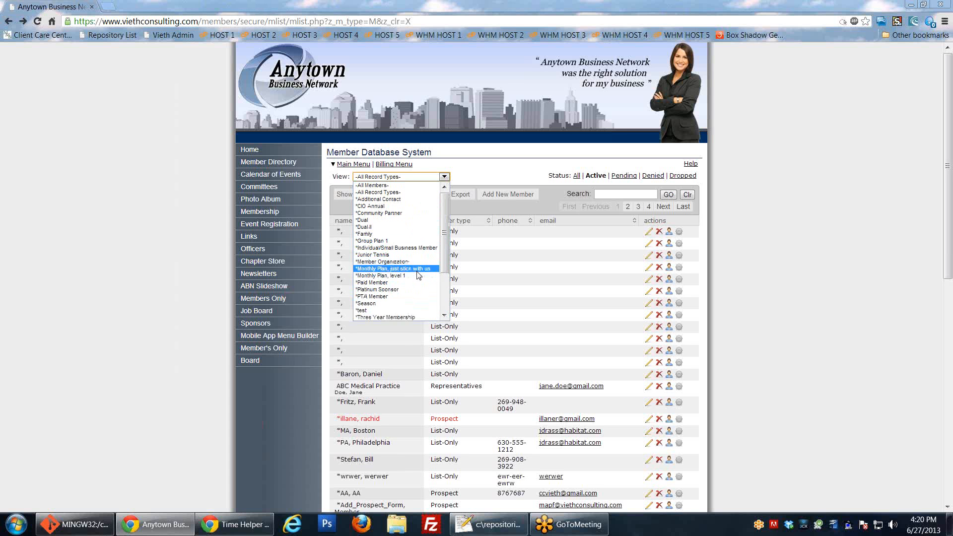
pyautogui.click(377, 236)
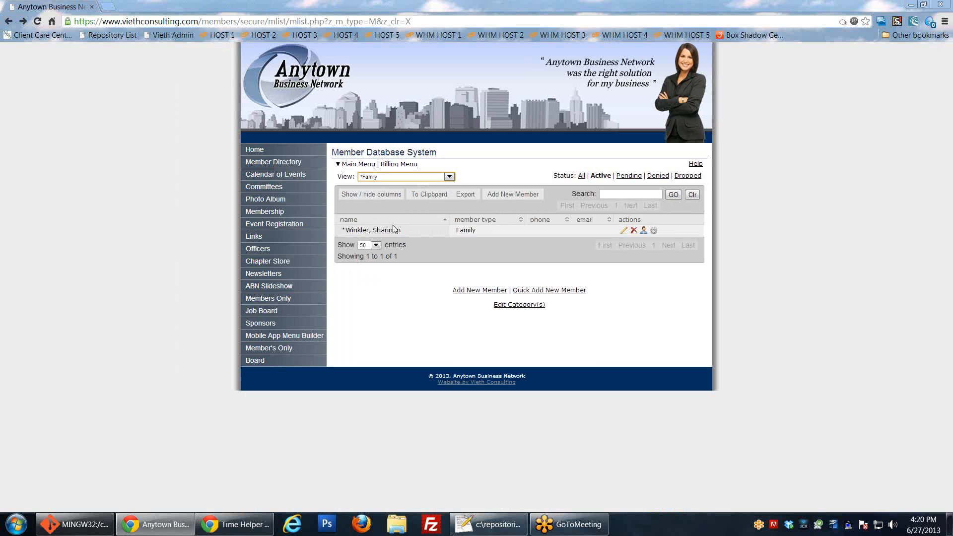
# Set the member list view back to All Members and the status filter to All
pyautogui.click(436, 179)
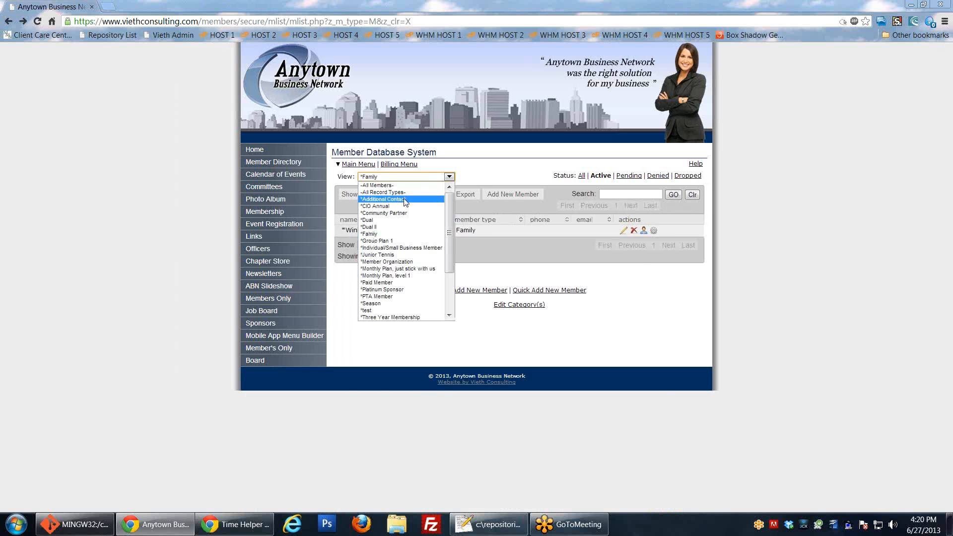
pyautogui.click(380, 186)
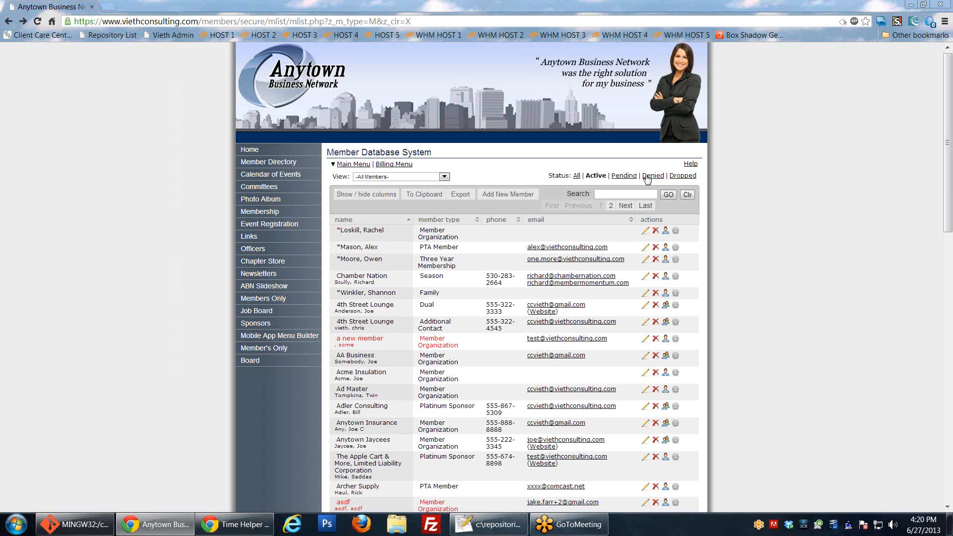
pyautogui.moveTo(587, 174); pyautogui.dragTo(608, 175)
pyautogui.click(576, 177)
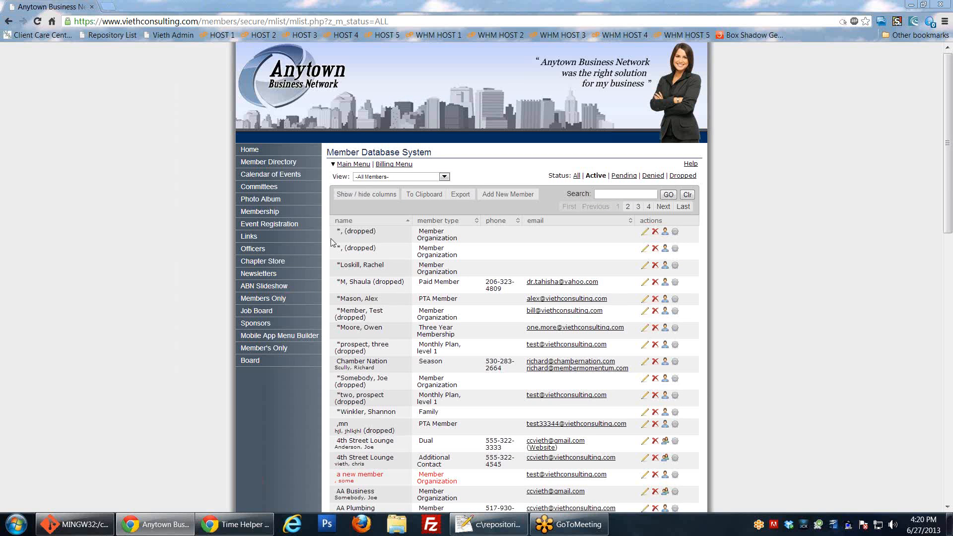
# Add the Address and City columns to the member list
pyautogui.click(366, 193)
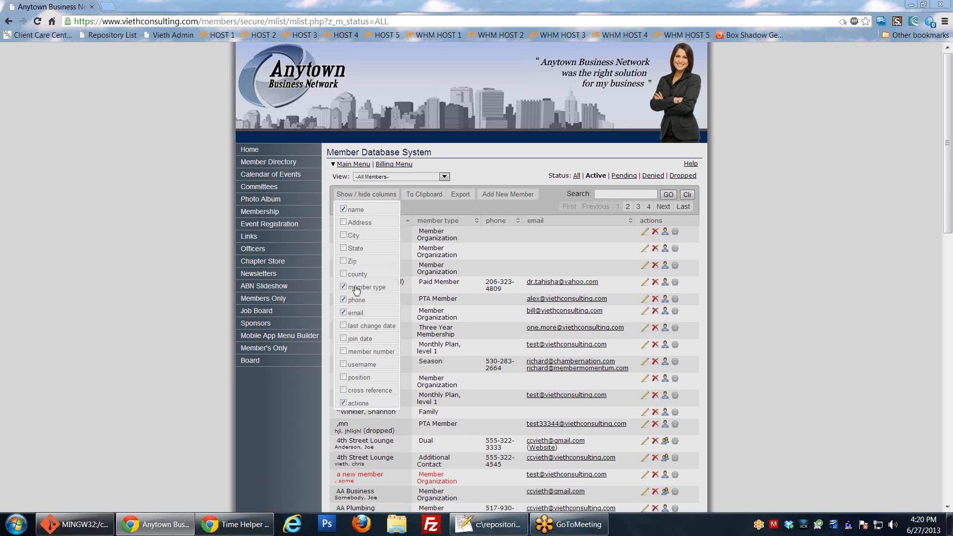
pyautogui.click(344, 222)
pyautogui.click(344, 236)
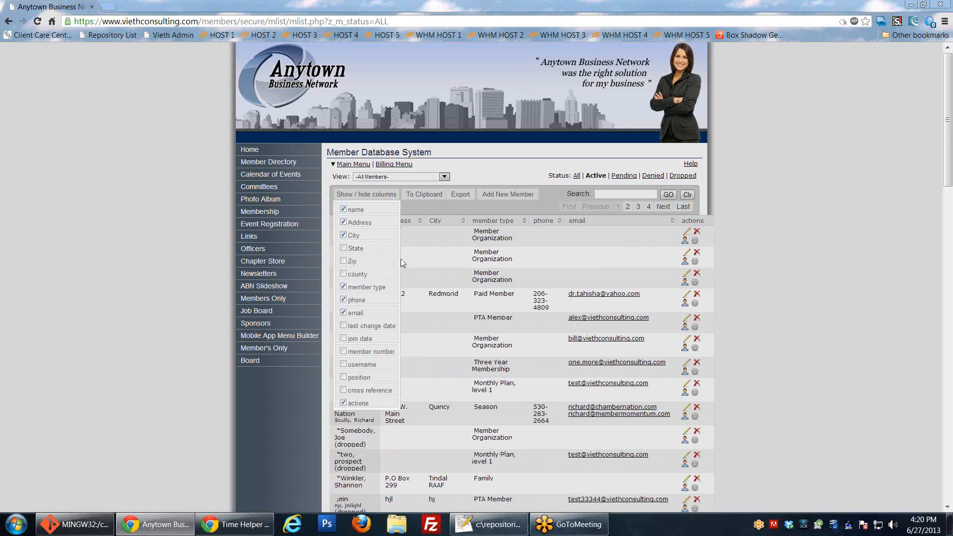
pyautogui.click(741, 278)
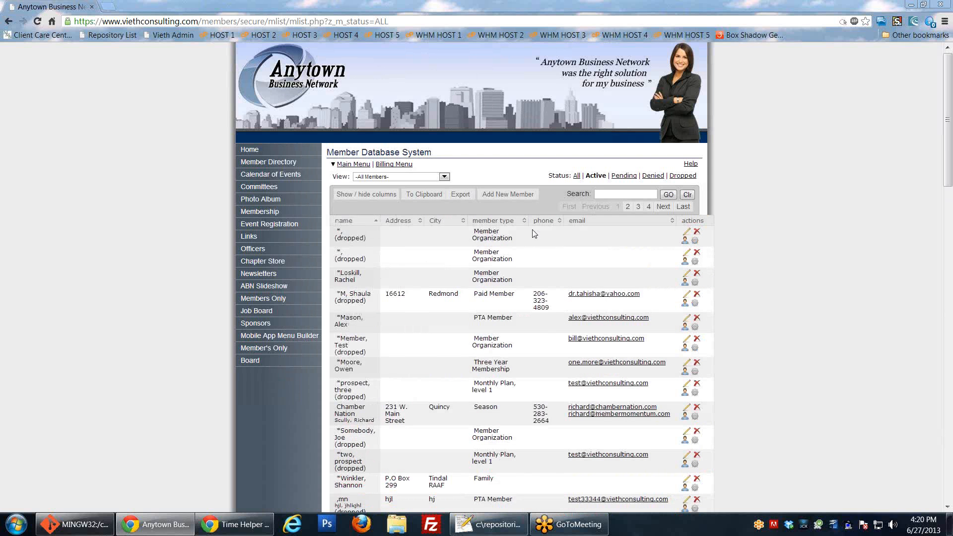
# Limit the member list to Active status and set it to show all entries on one page
pyautogui.click(577, 175)
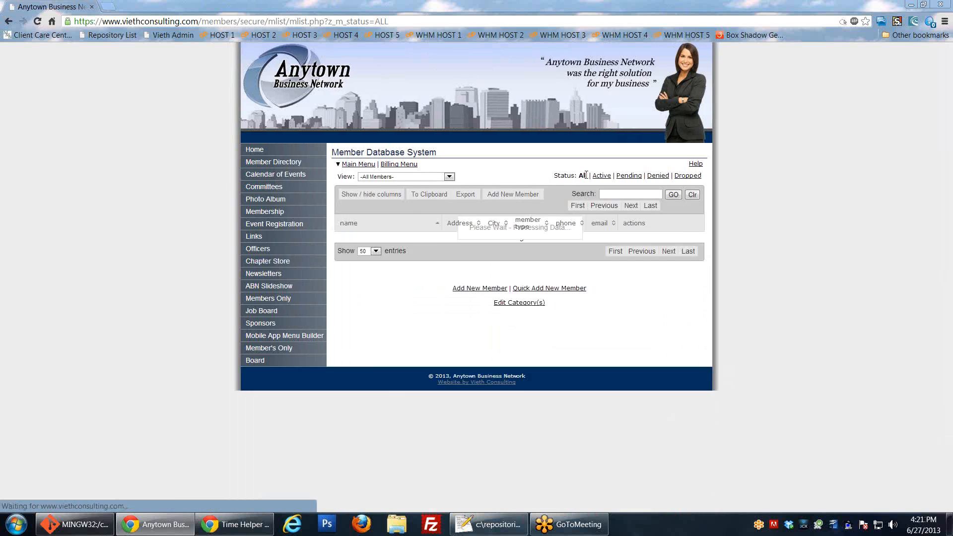
pyautogui.click(597, 176)
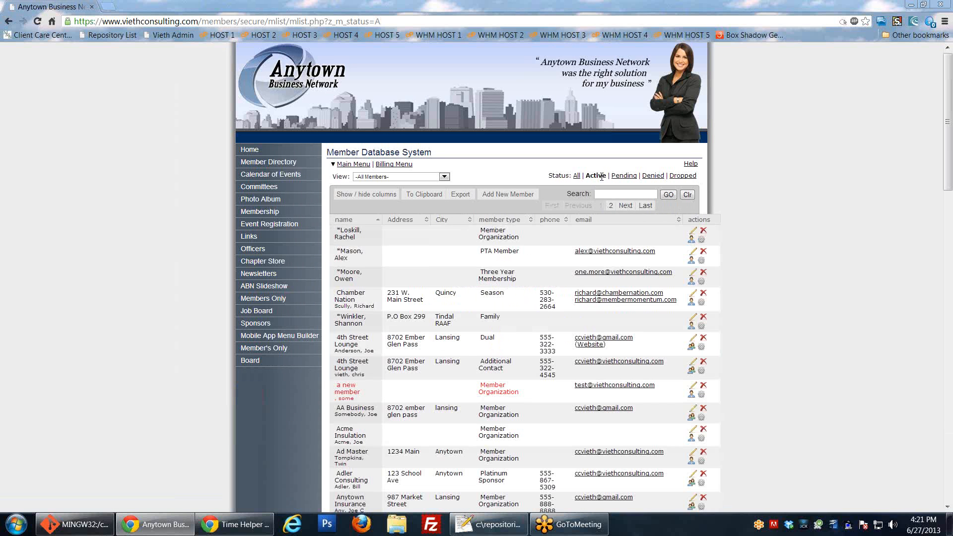
pyautogui.scroll(-1, 730, 343)
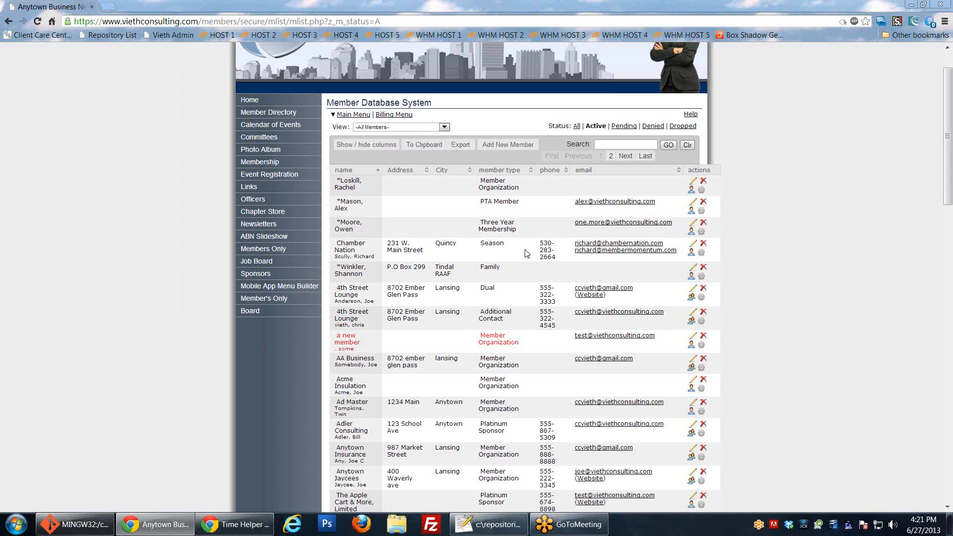
pyautogui.scroll(-6, 486, 319)
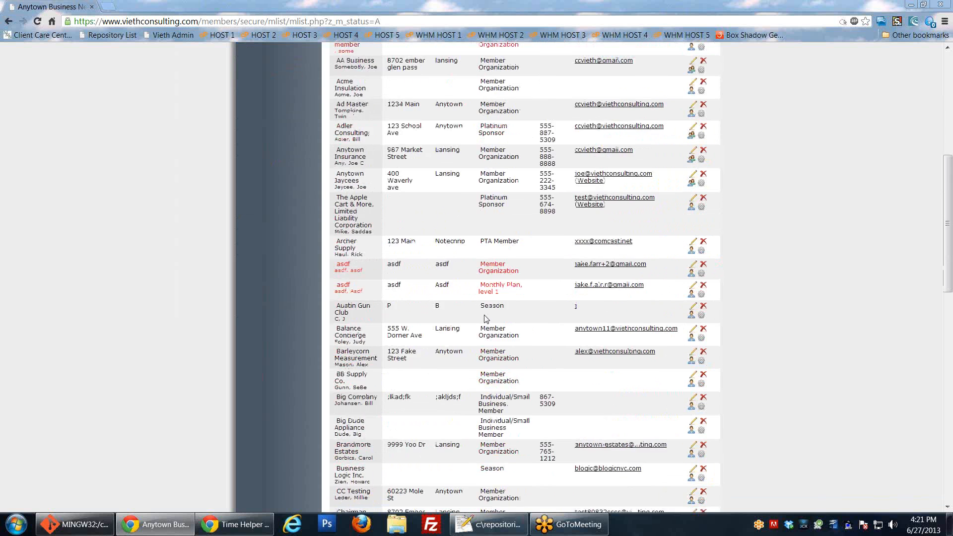
pyautogui.scroll(-15, 486, 319)
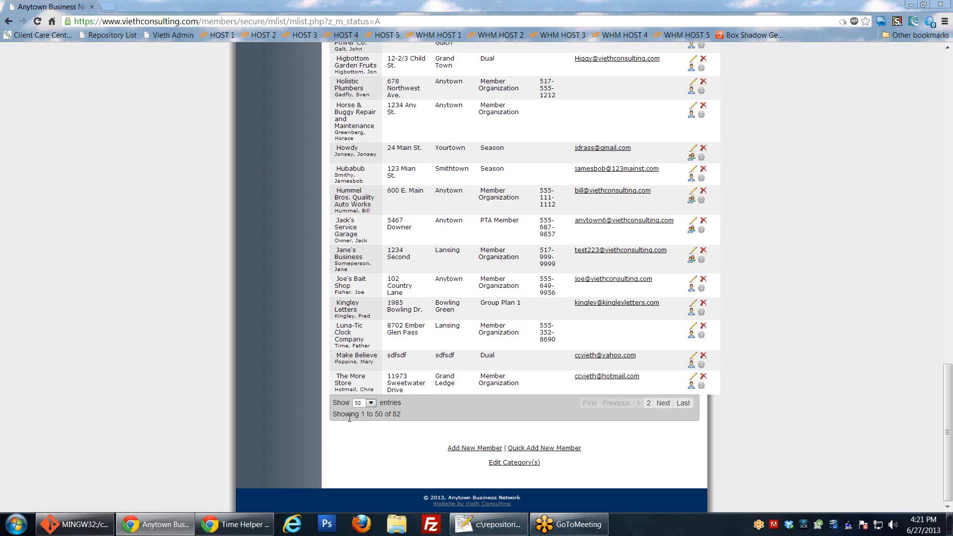
pyautogui.click(370, 403)
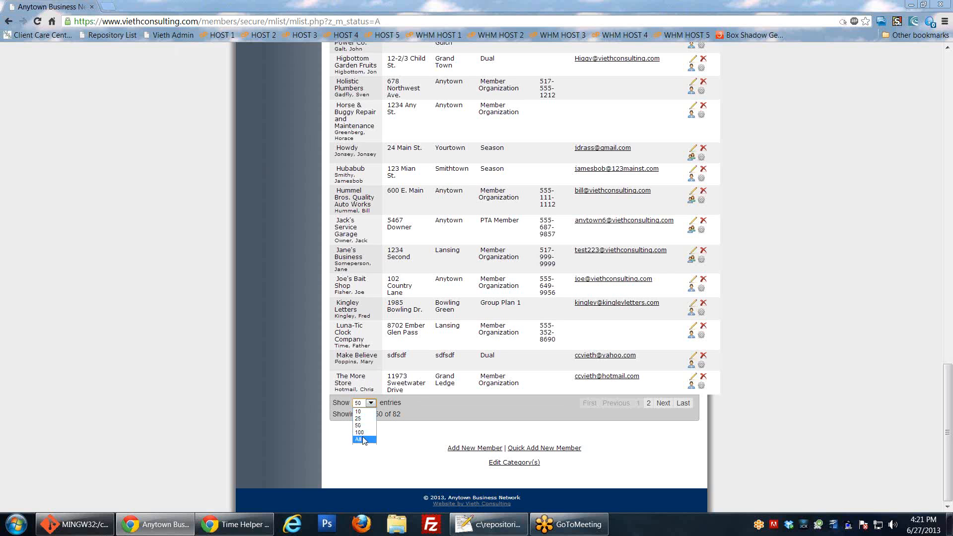
pyautogui.click(360, 439)
pyautogui.scroll(-10, 314, 416)
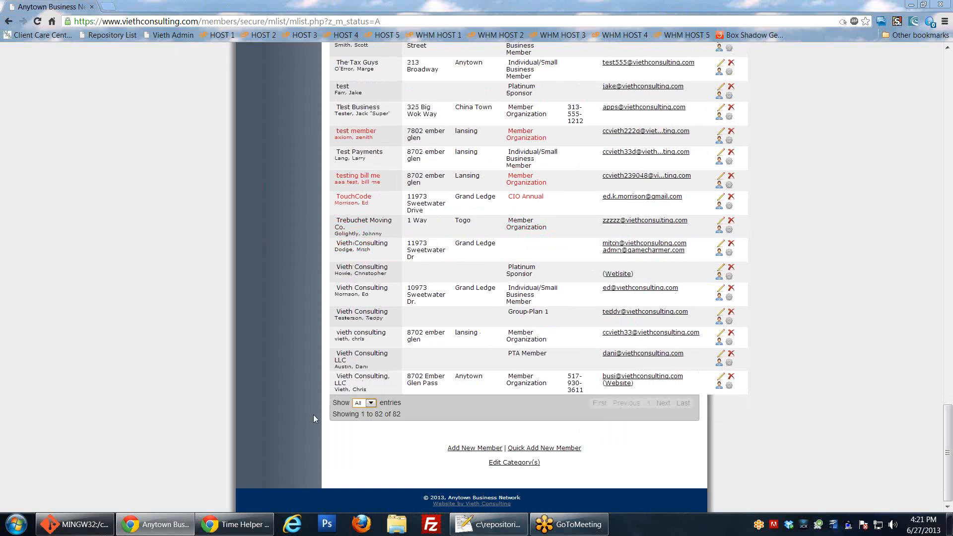
pyautogui.scroll(20, 314, 415)
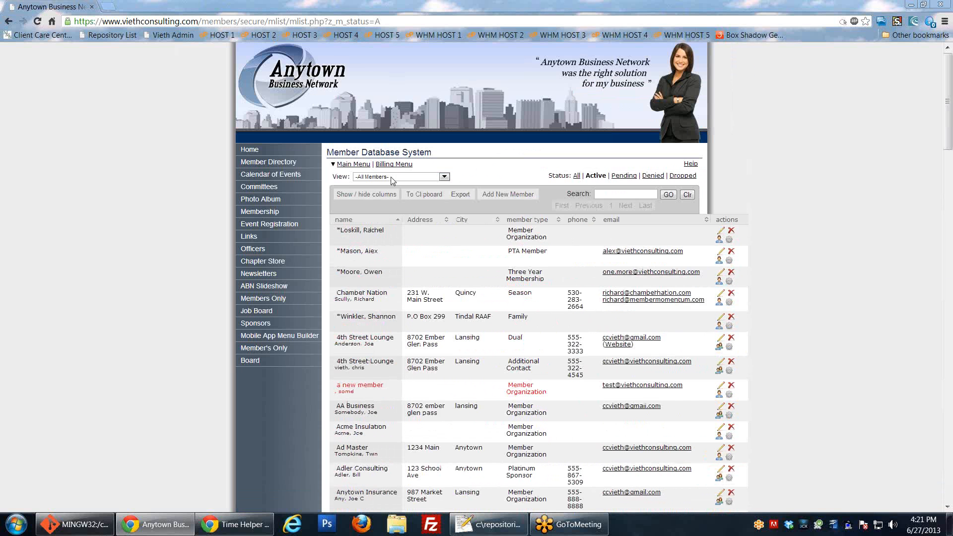
# Copy the listed member rows to the clipboard and look at the available export formats
pyautogui.click(421, 196)
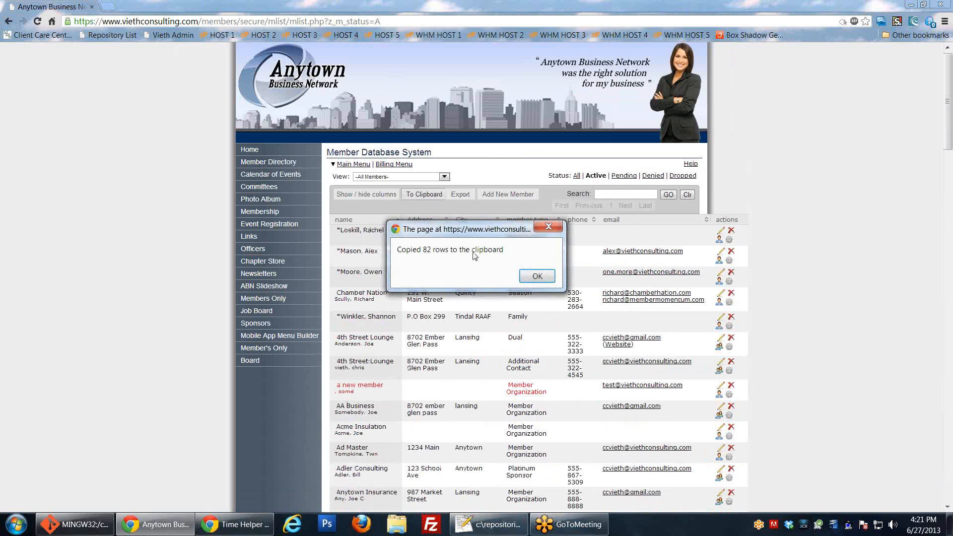
pyautogui.click(526, 278)
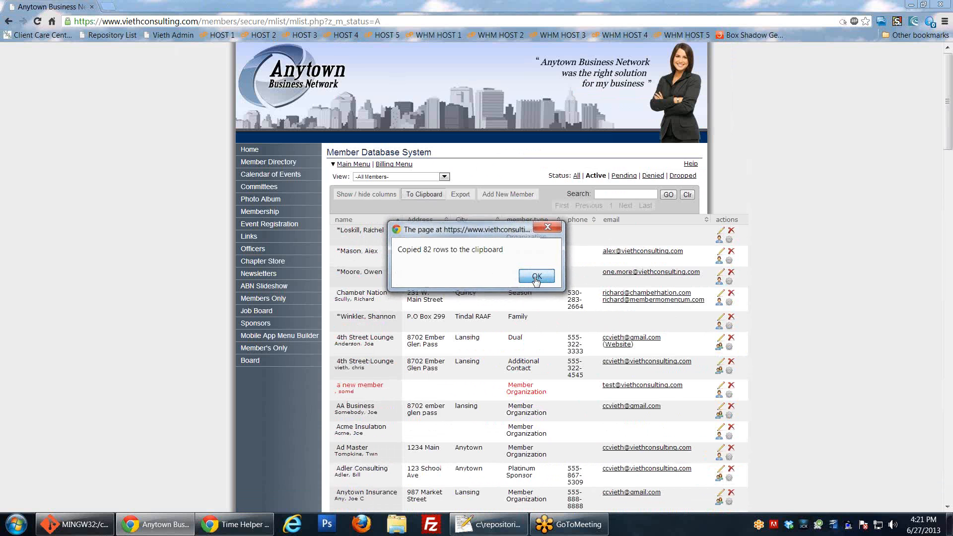
pyautogui.click(462, 196)
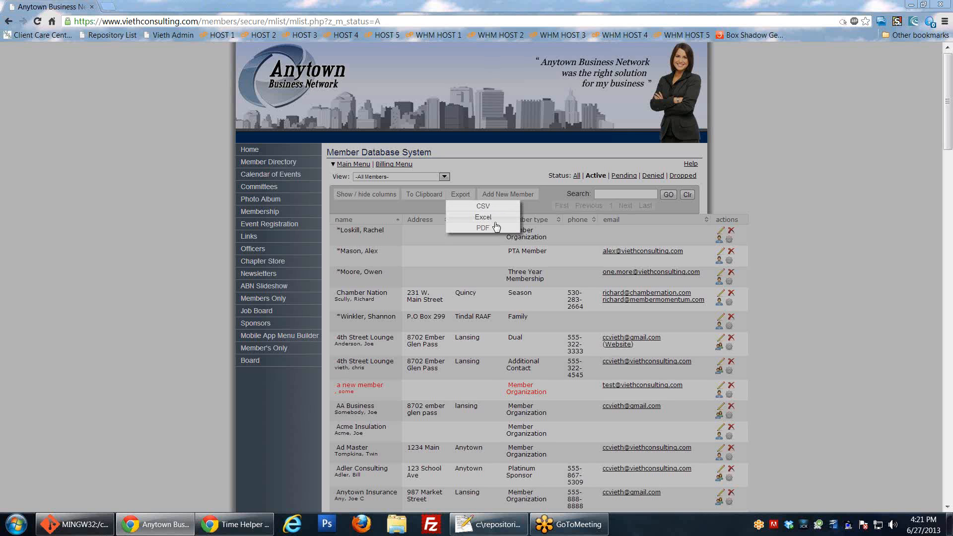
pyautogui.click(433, 207)
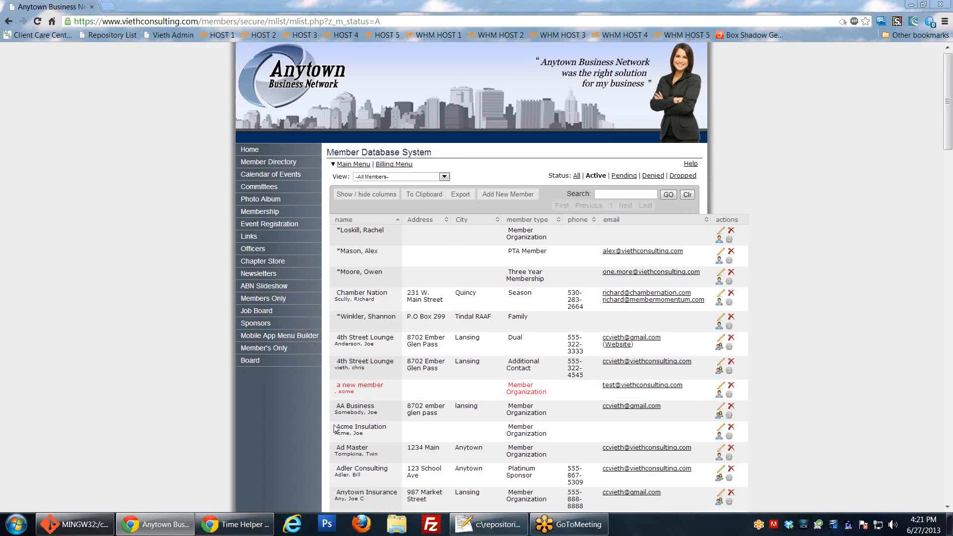
# Hide the phone column in the member list
pyautogui.click(366, 194)
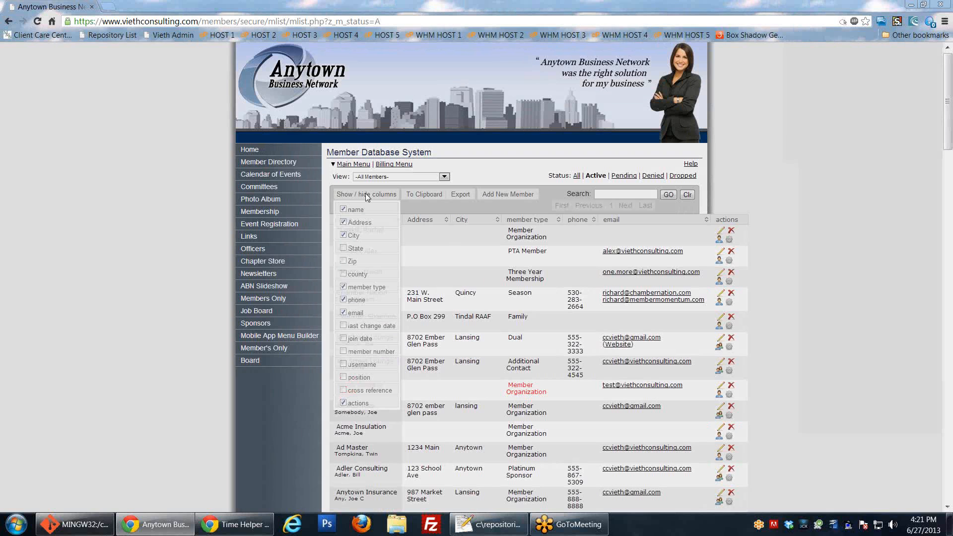
pyautogui.click(343, 299)
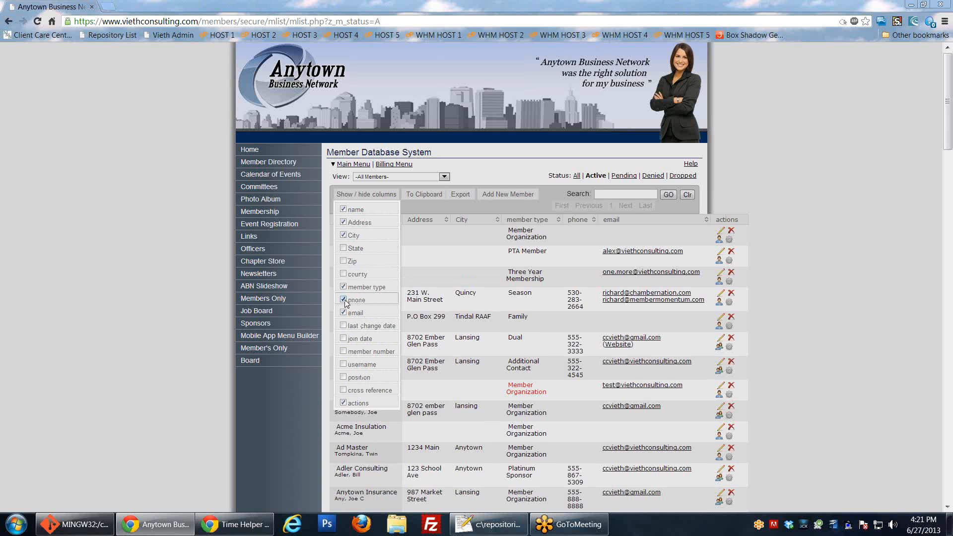
pyautogui.click(254, 359)
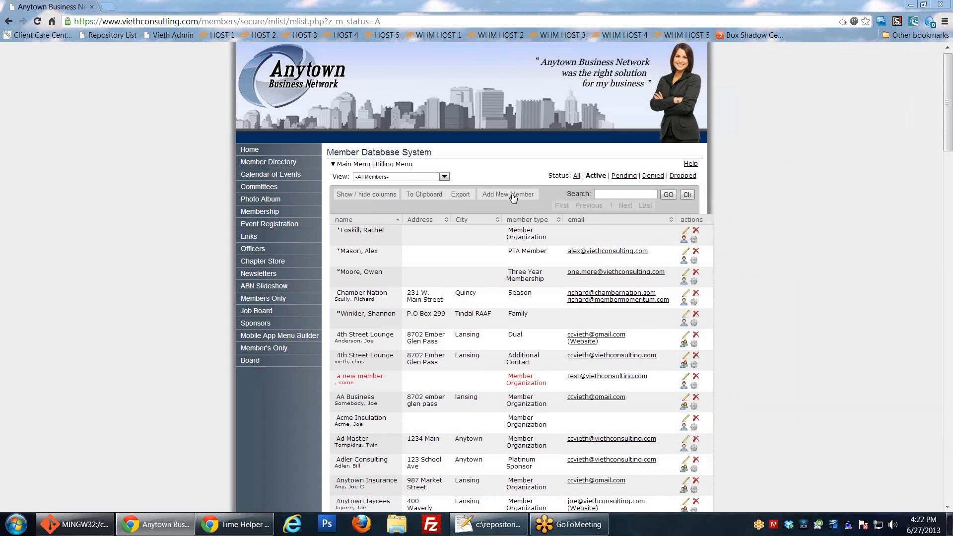
# Search the active member list for "bross" and widen the view to all record types
pyautogui.click(629, 195)
pyautogui.write('bross')
pyautogui.click(669, 197)
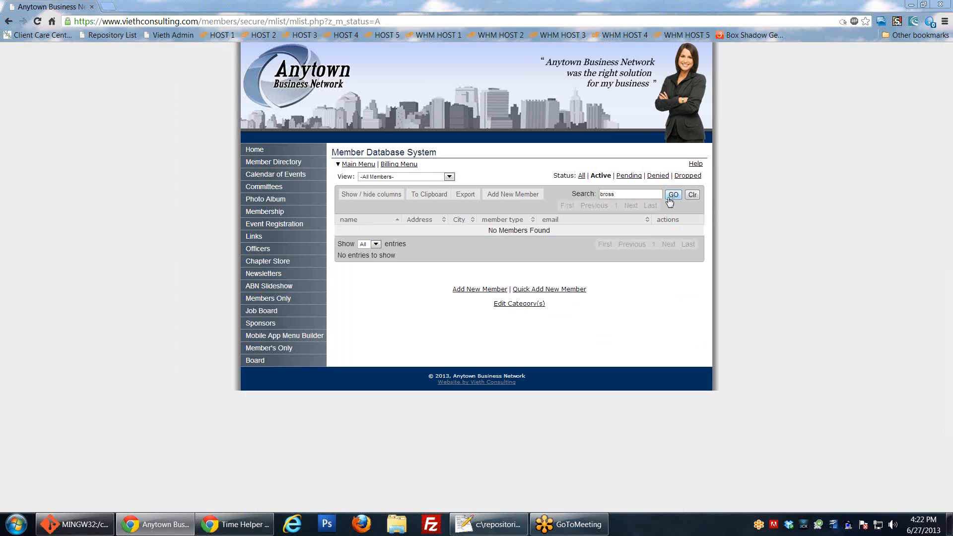
pyautogui.click(389, 177)
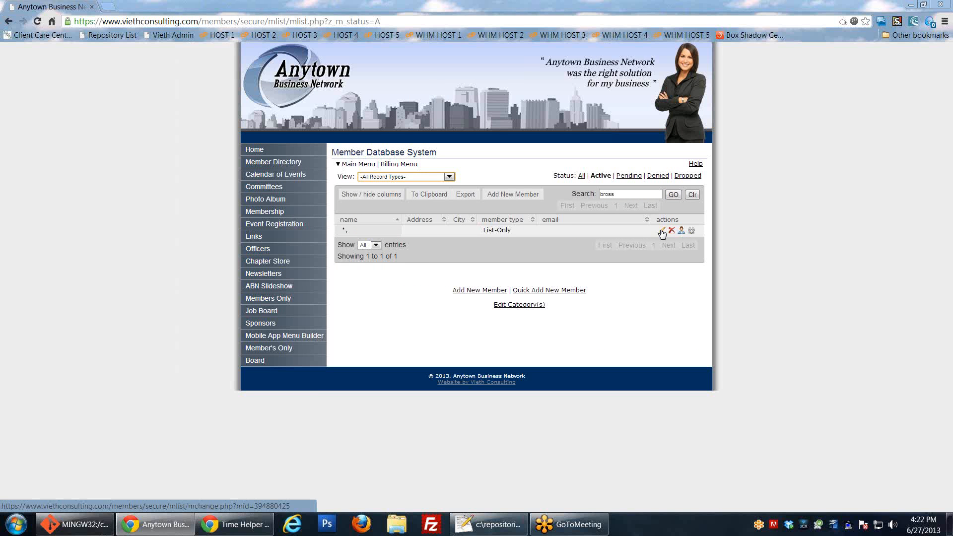
# Search all record types for "vieth", look through the matching records, and clear the search
pyautogui.doubleClick(621, 195)
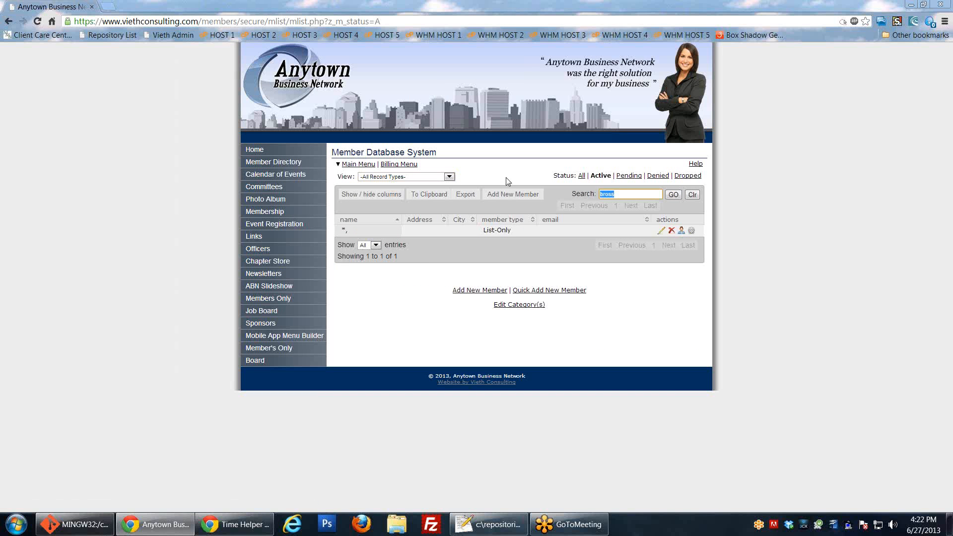
pyautogui.write('vieth')
pyautogui.click(671, 199)
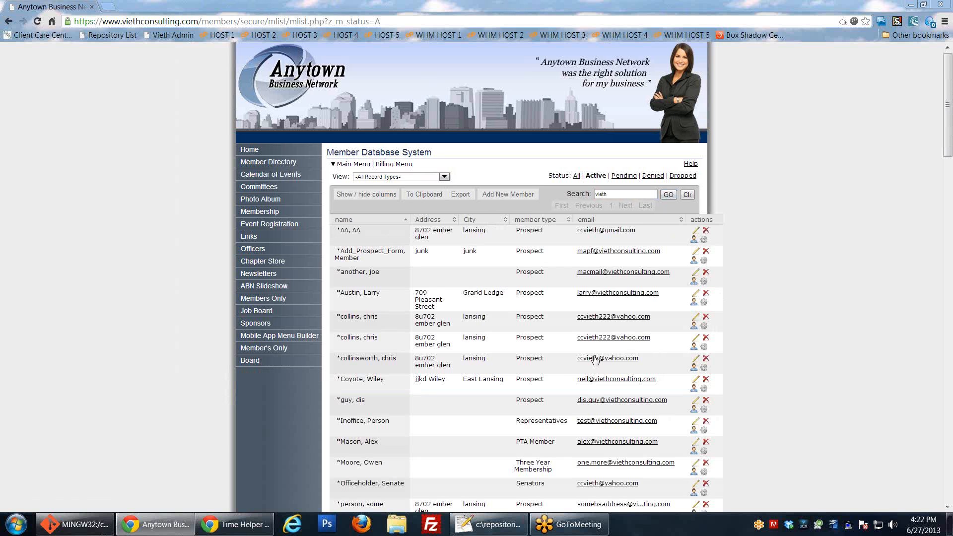
pyautogui.scroll(-1, 588, 344)
pyautogui.scroll(-1, 587, 344)
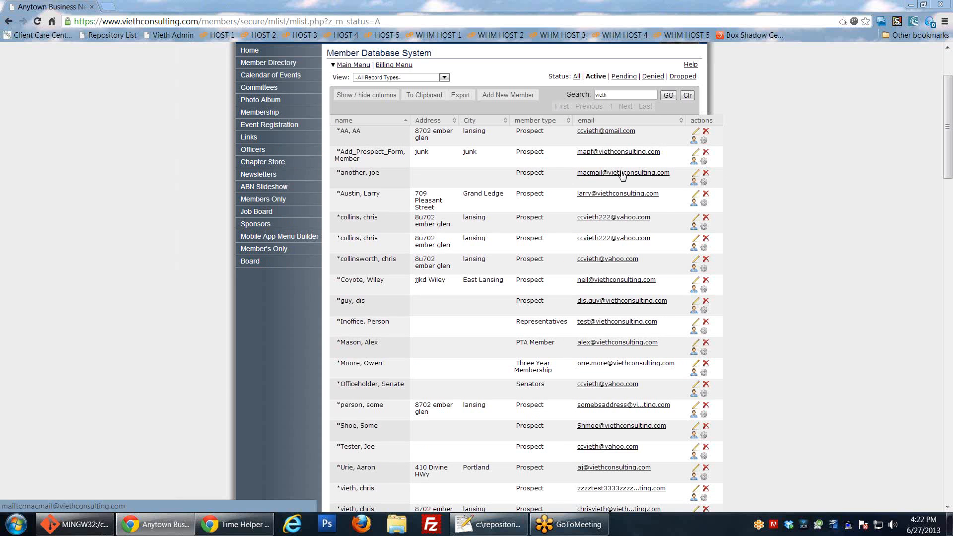
pyautogui.scroll(-4, 345, 307)
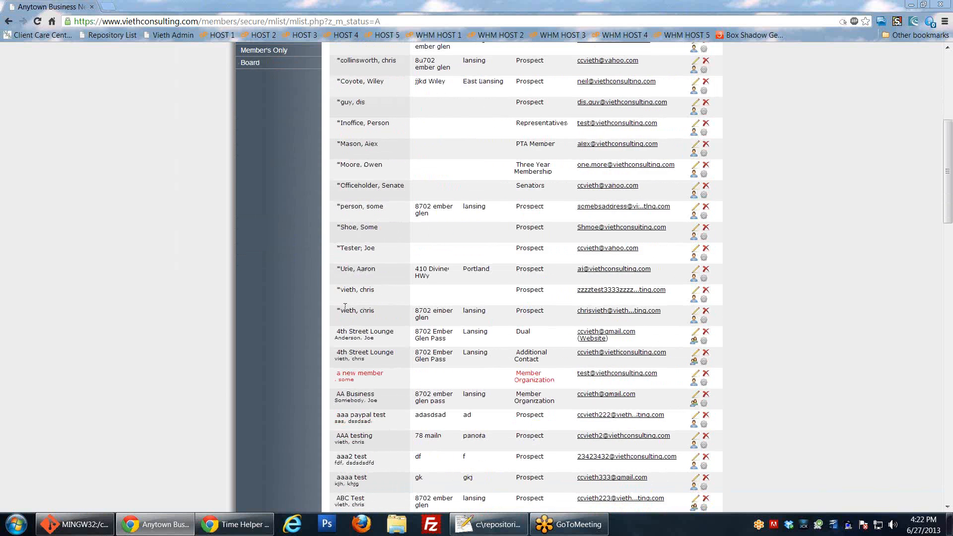
pyautogui.scroll(6, 405, 385)
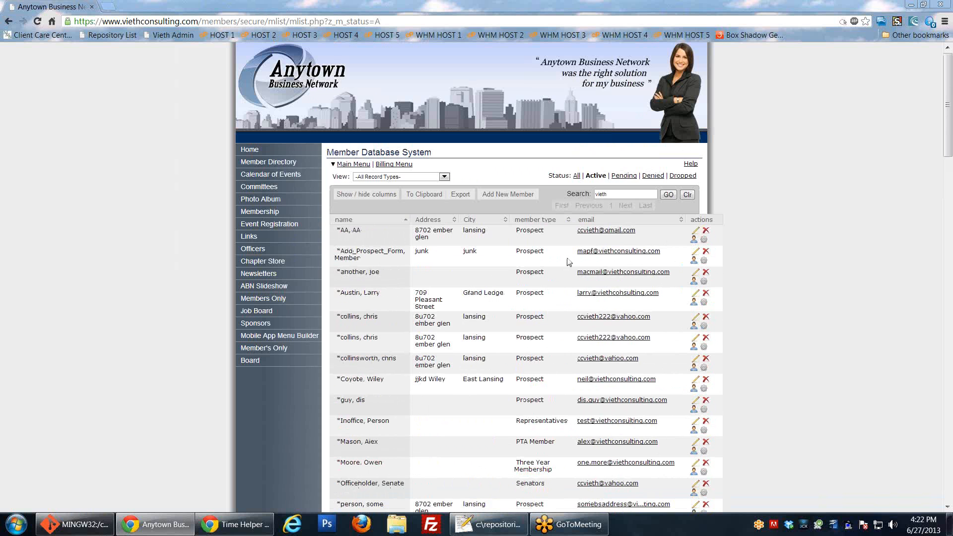
pyautogui.click(689, 196)
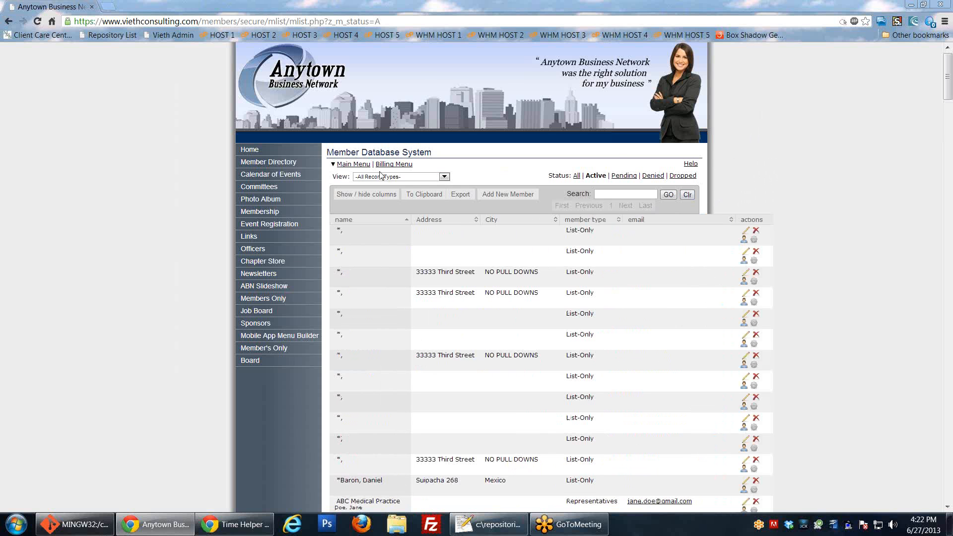
# Hide the City and Address columns and set the list's view back to All Members
pyautogui.click(390, 199)
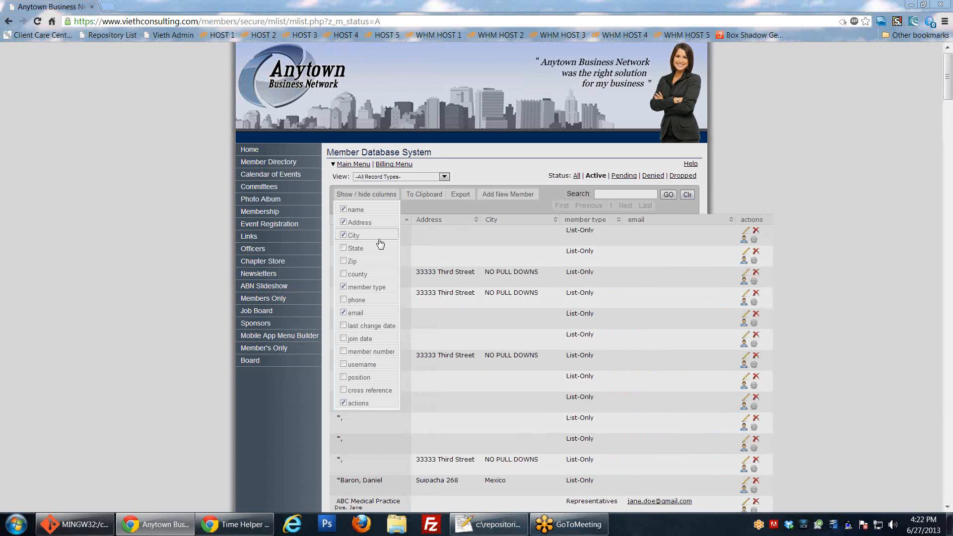
pyautogui.click(343, 235)
pyautogui.click(343, 222)
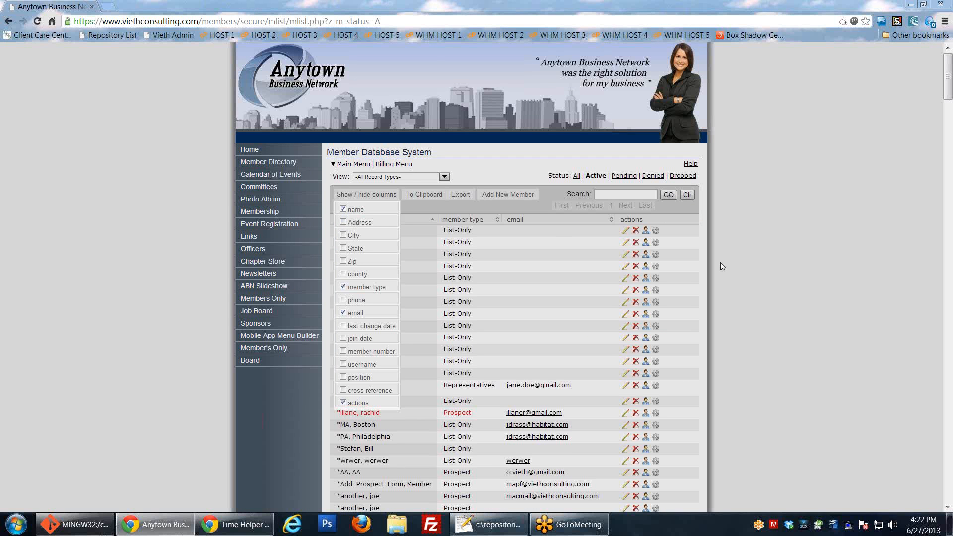
pyautogui.click(814, 254)
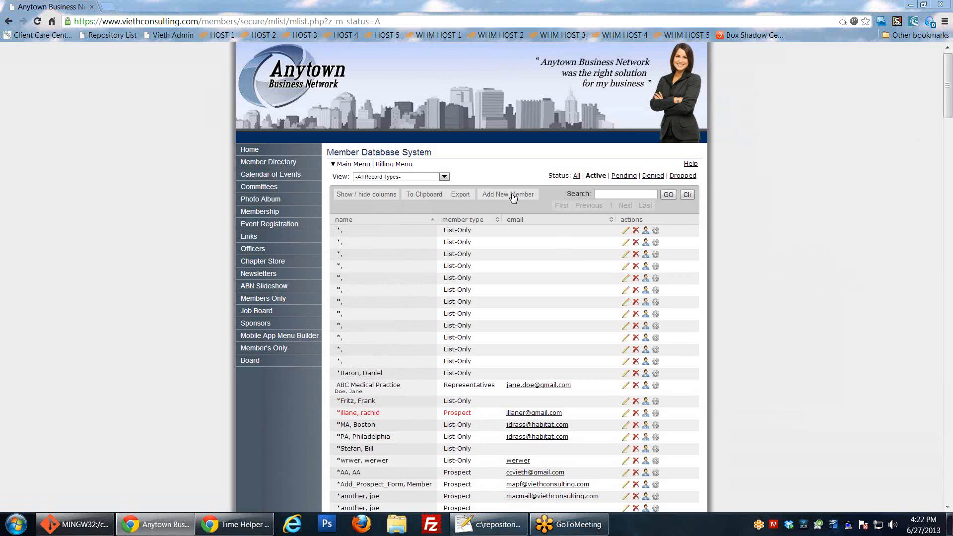
pyautogui.click(445, 177)
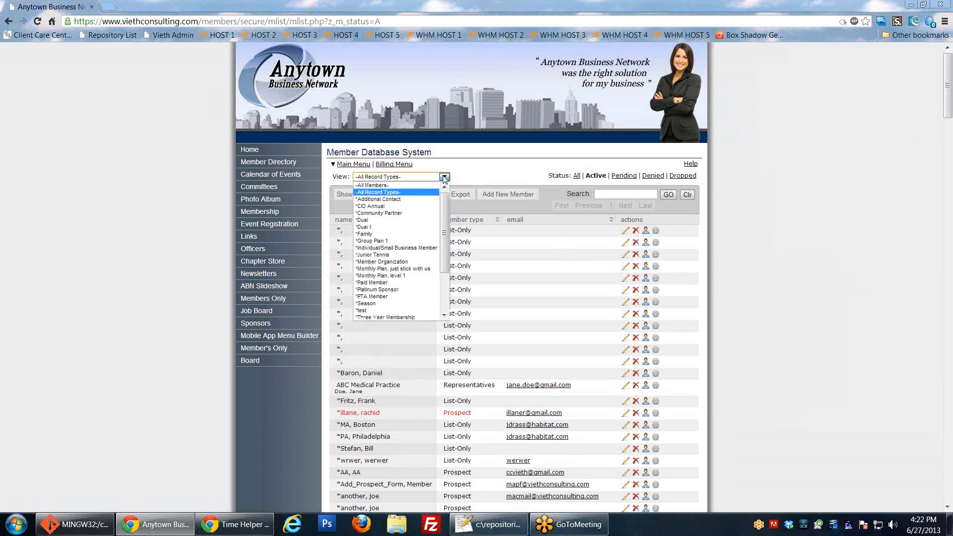
pyautogui.click(382, 186)
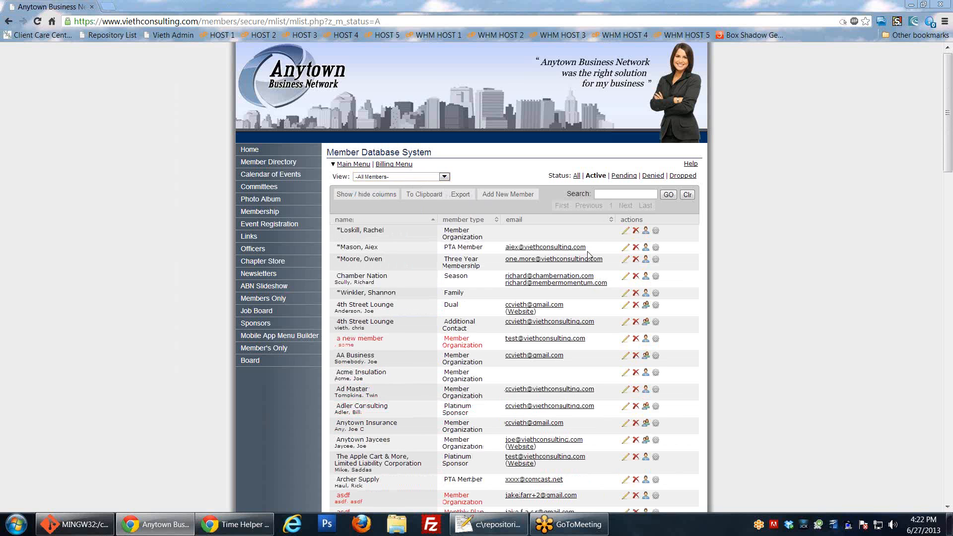
# Review the first listed member's info sheet in a separate tab, and look at the functions offered for the Three Year Membership member
pyautogui.middleClick(646, 231)
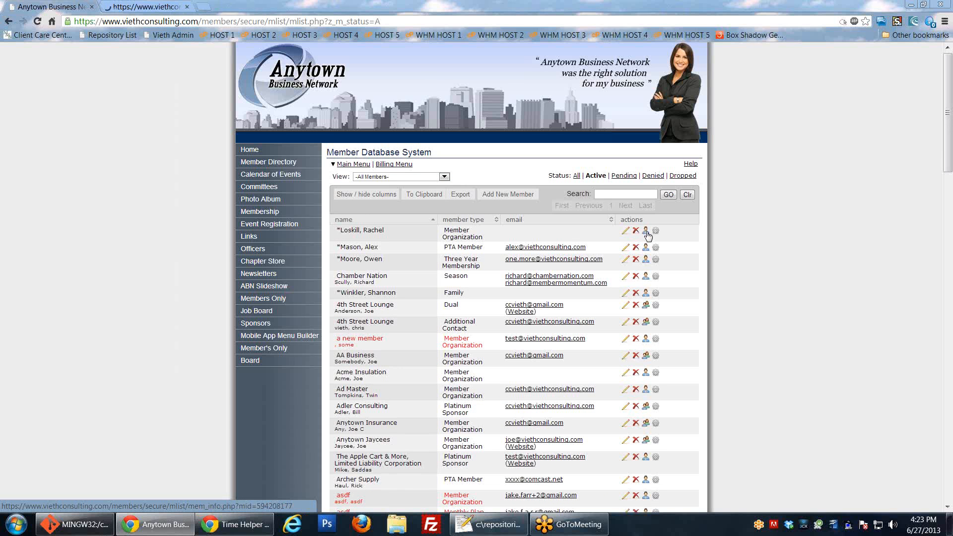
pyautogui.click(144, 8)
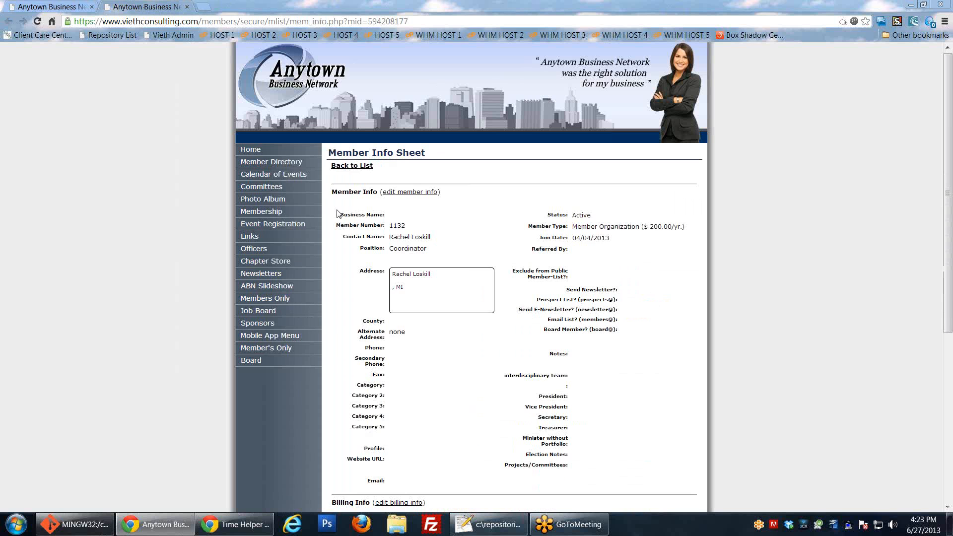
pyautogui.scroll(-2, 373, 182)
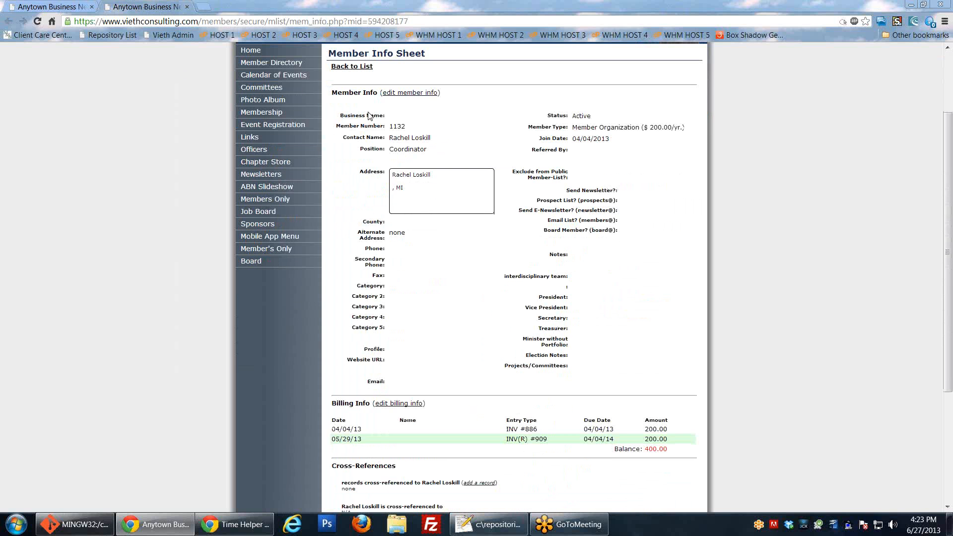
pyautogui.scroll(-4, 416, 209)
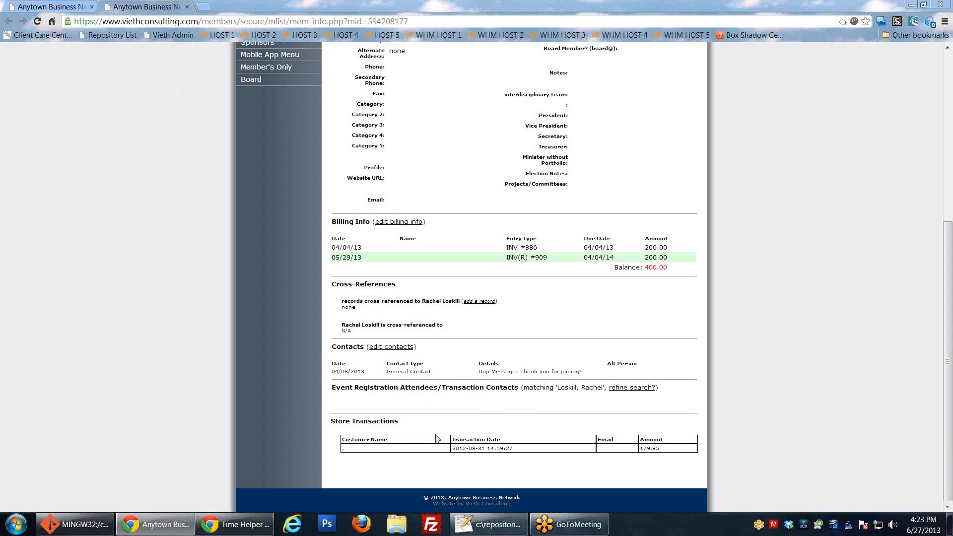
pyautogui.scroll(4, 484, 425)
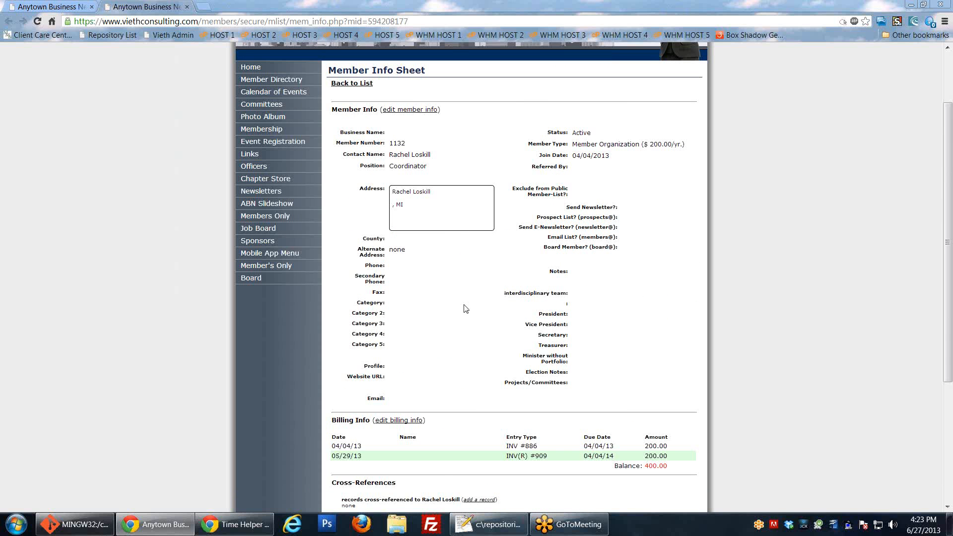
pyautogui.hotkey('ctrl', 'w')
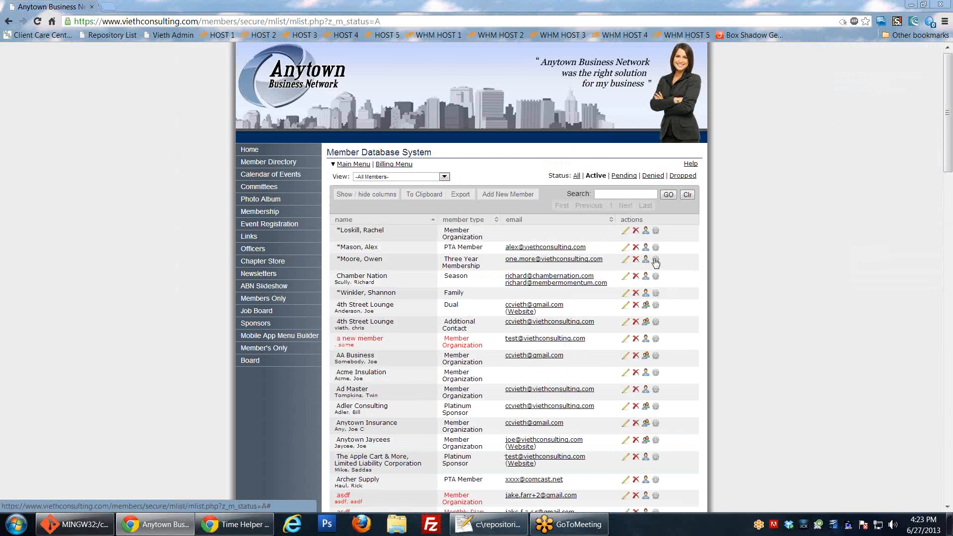
pyautogui.click(495, 255)
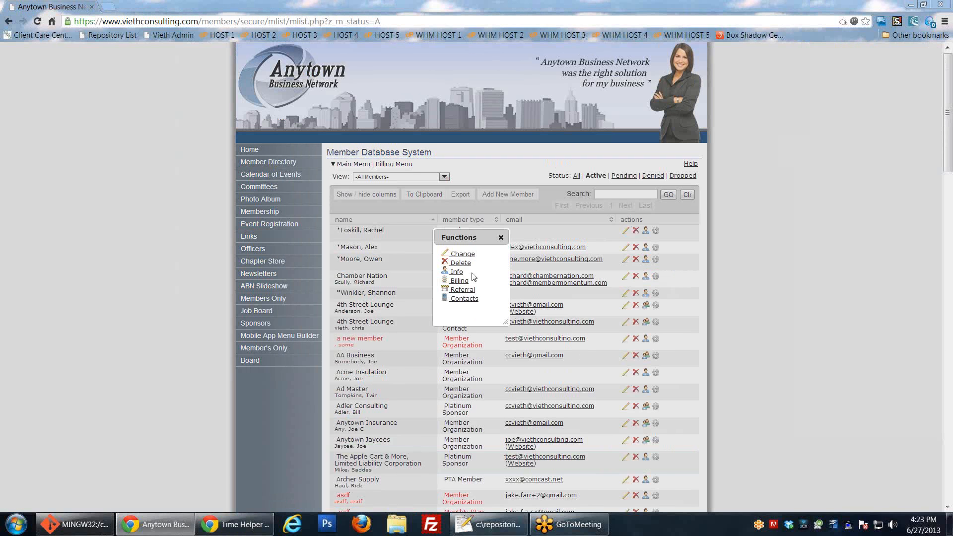
pyautogui.click(501, 238)
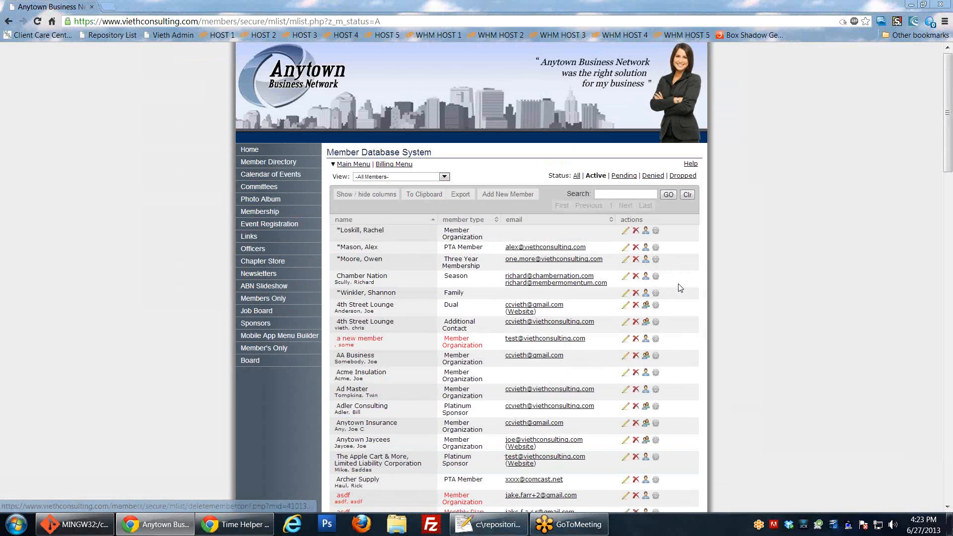
# Open the first listed member's record for editing and examine its contact, address and alternate address fields
pyautogui.click(627, 232)
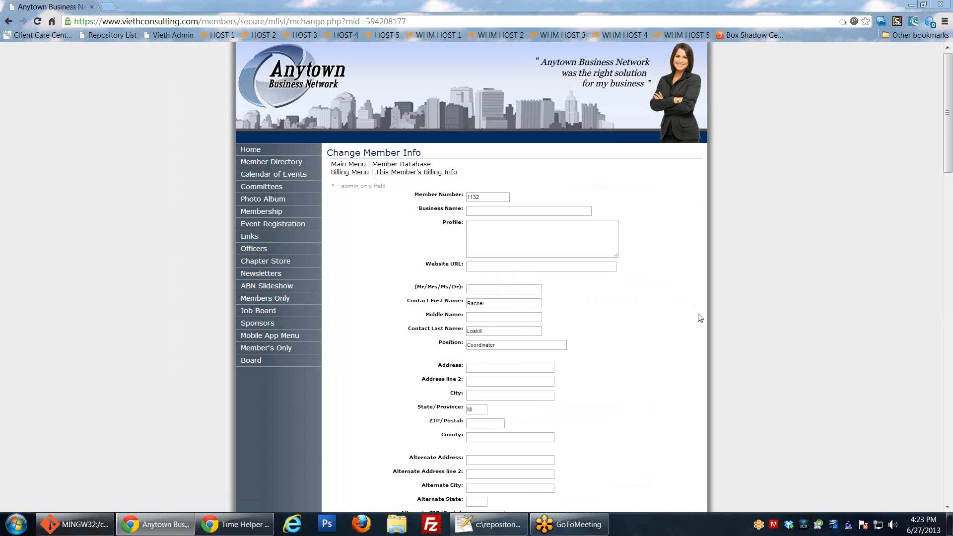
pyautogui.scroll(-1, 687, 329)
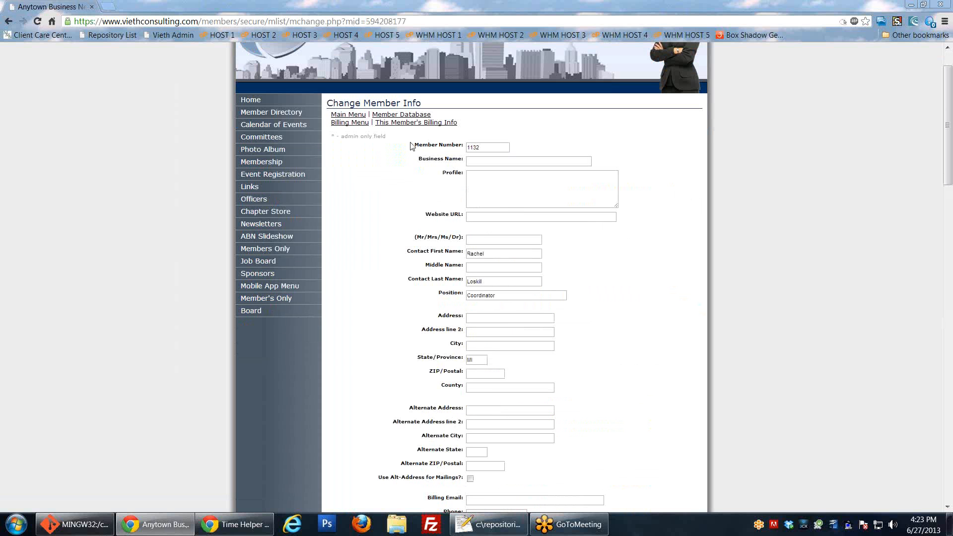
pyautogui.moveTo(412, 145); pyautogui.dragTo(578, 390)
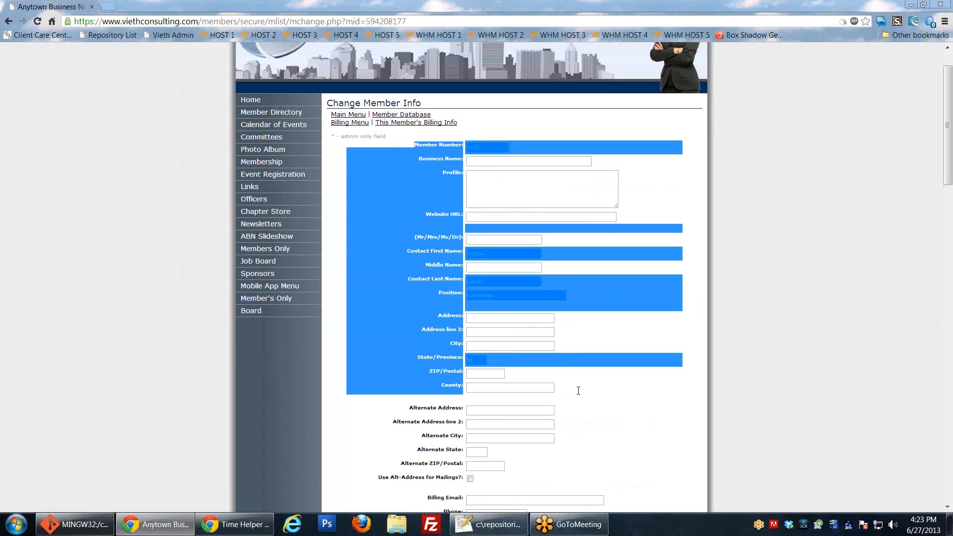
pyautogui.click(369, 258)
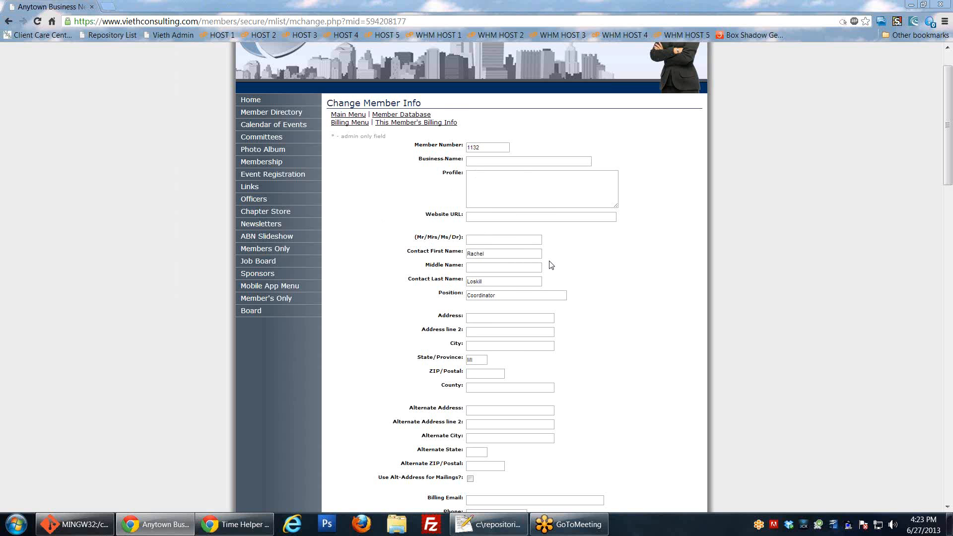
pyautogui.scroll(-4, 392, 345)
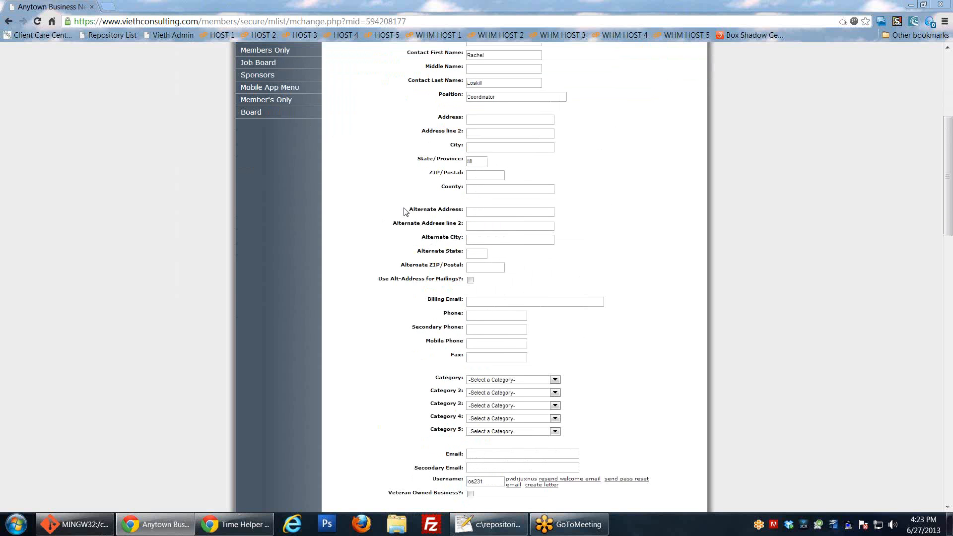
pyautogui.moveTo(407, 211); pyautogui.dragTo(462, 279)
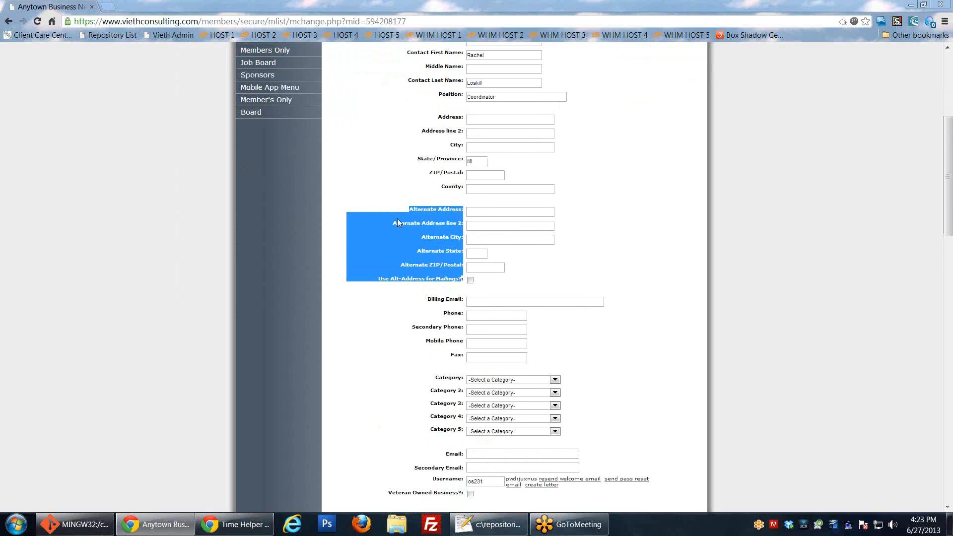
pyautogui.click(415, 210)
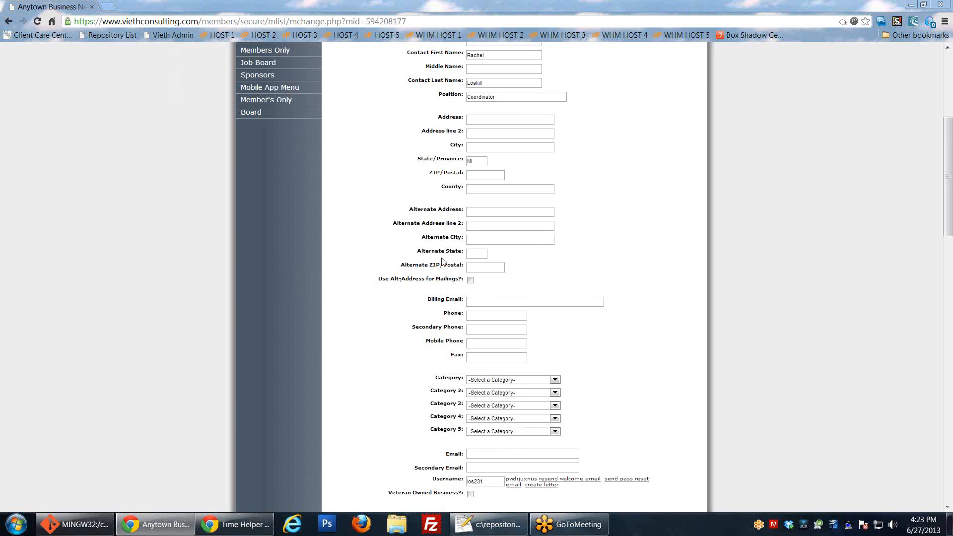
# Examine the phone, fax and category fields in the member's edit form
pyautogui.scroll(-2, 403, 278)
pyautogui.moveTo(425, 203); pyautogui.dragTo(469, 256)
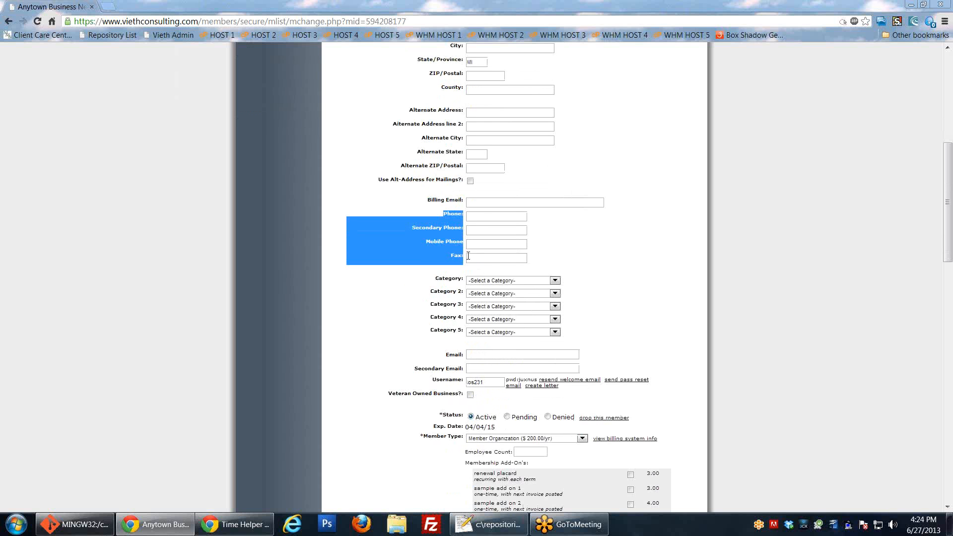
pyautogui.click(590, 237)
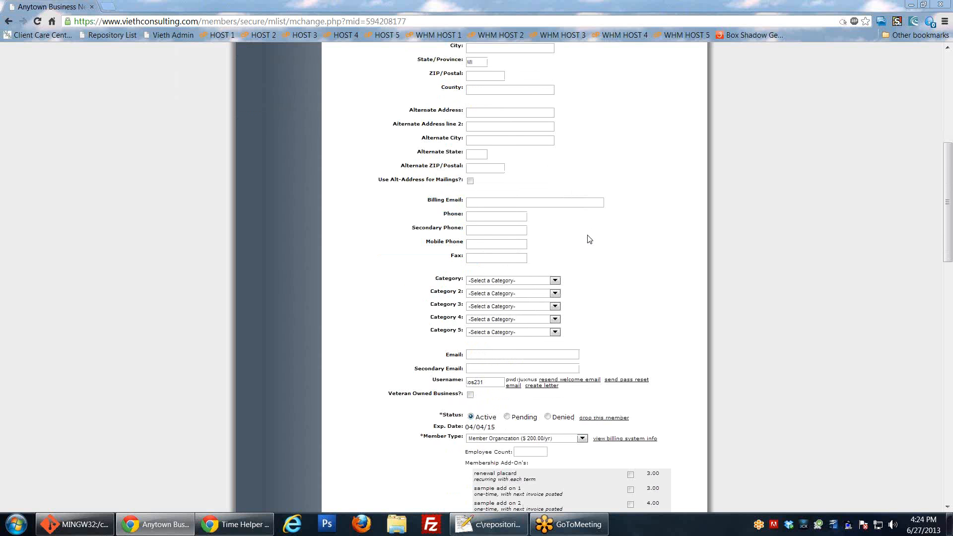
pyautogui.scroll(-1, 589, 238)
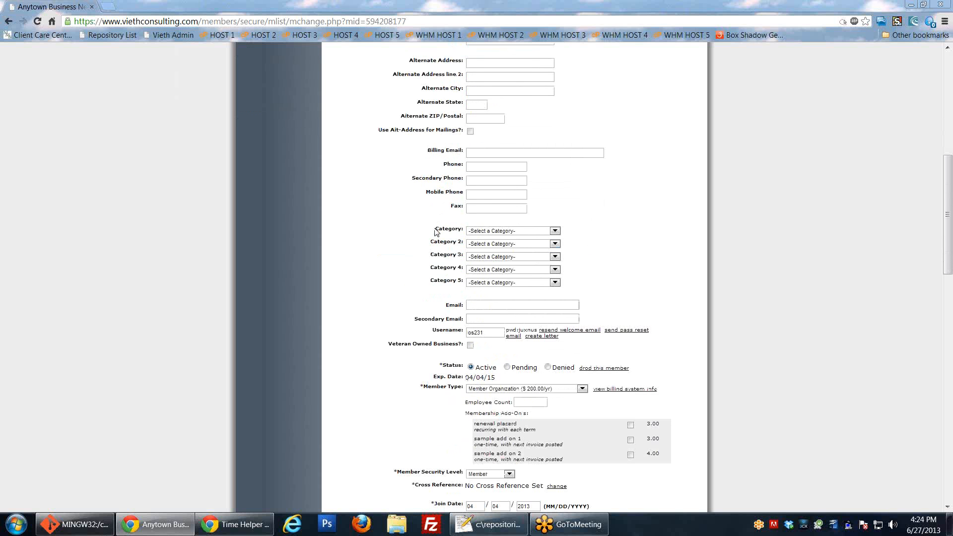
pyautogui.moveTo(436, 227); pyautogui.dragTo(461, 280)
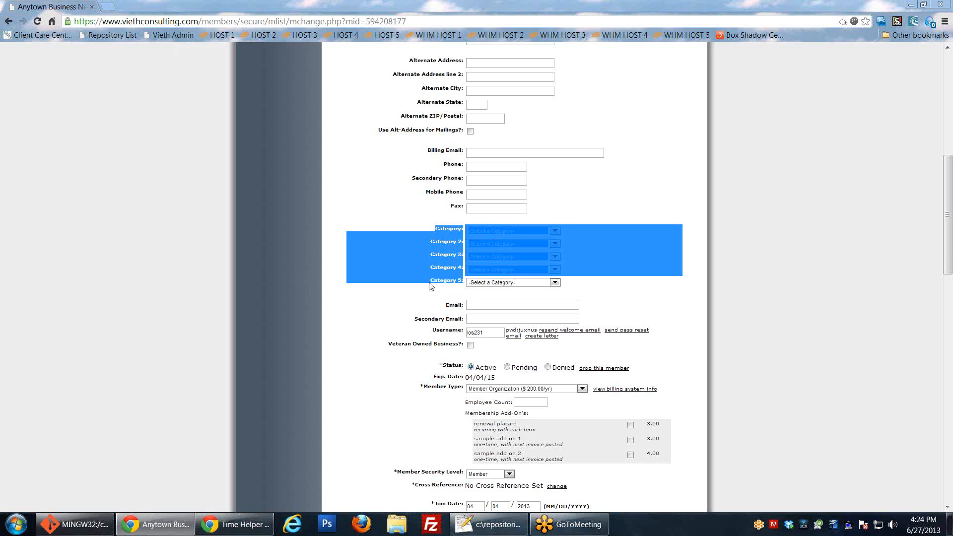
pyautogui.click(422, 220)
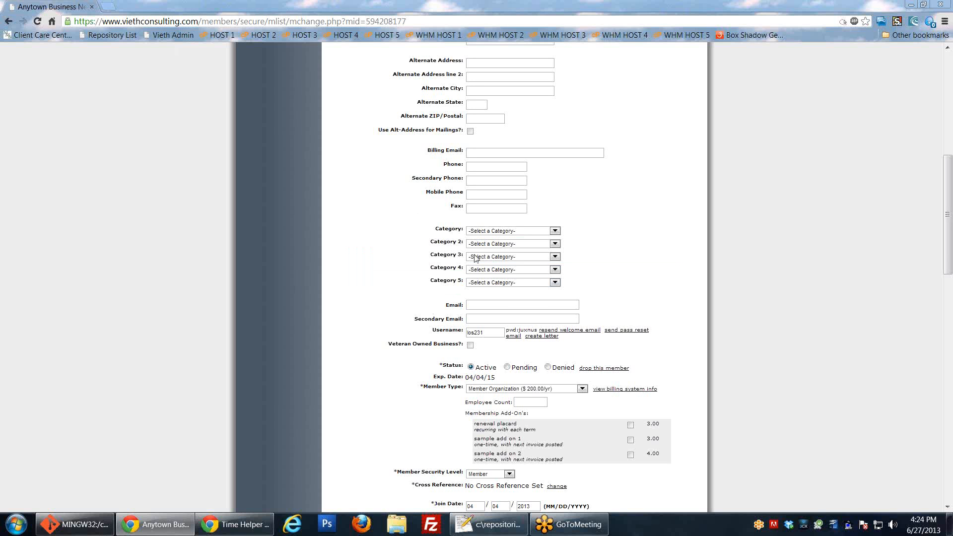
# Set the member's first three categories to Advertising Agencies, Government and Air Conditioning - Repairs & Parts
pyautogui.click(538, 231)
pyautogui.scroll(-3, 552, 263)
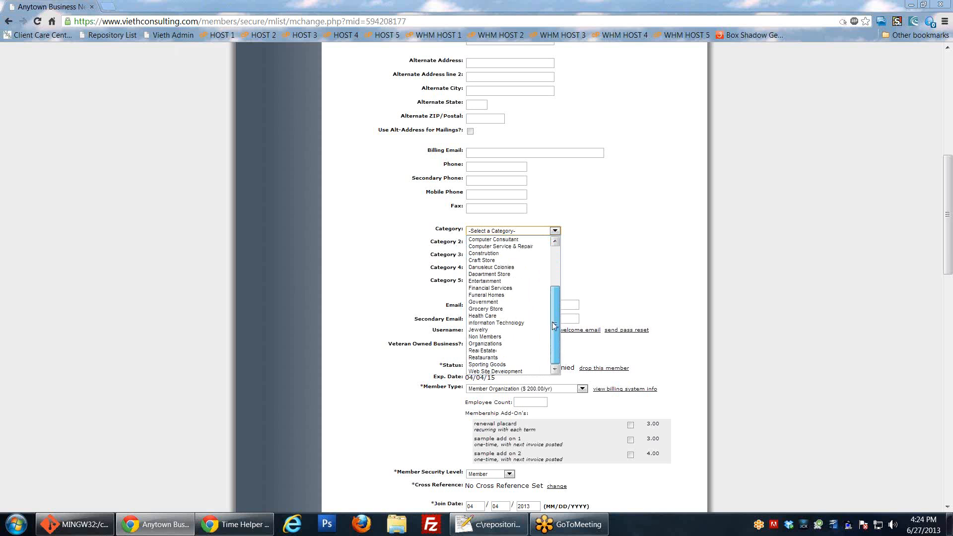
pyautogui.scroll(3, 517, 334)
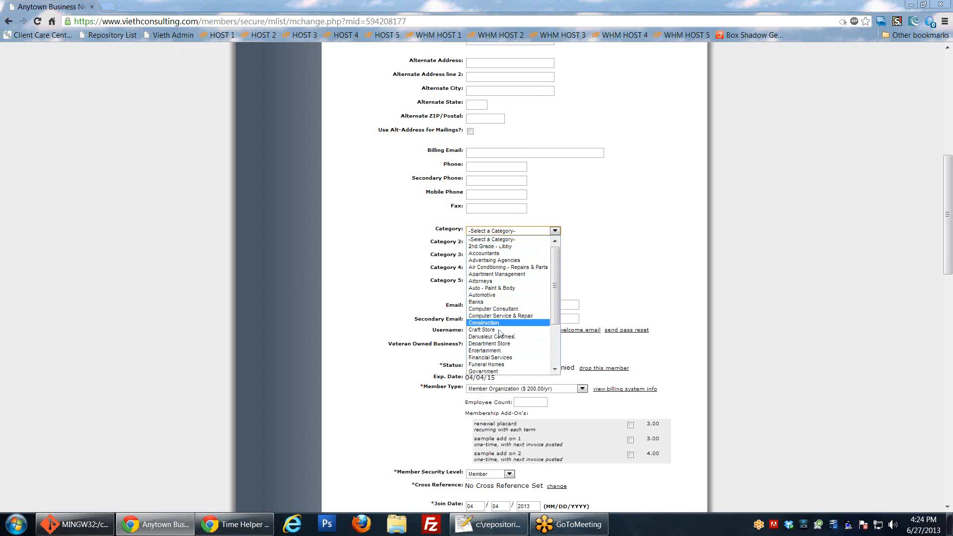
pyautogui.click(479, 262)
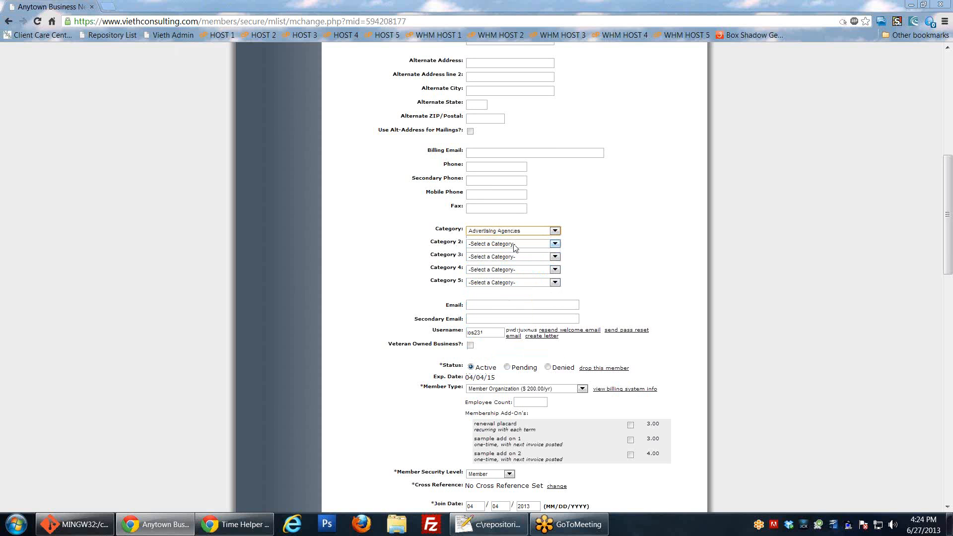
pyautogui.click(513, 245)
pyautogui.scroll(-3, 502, 331)
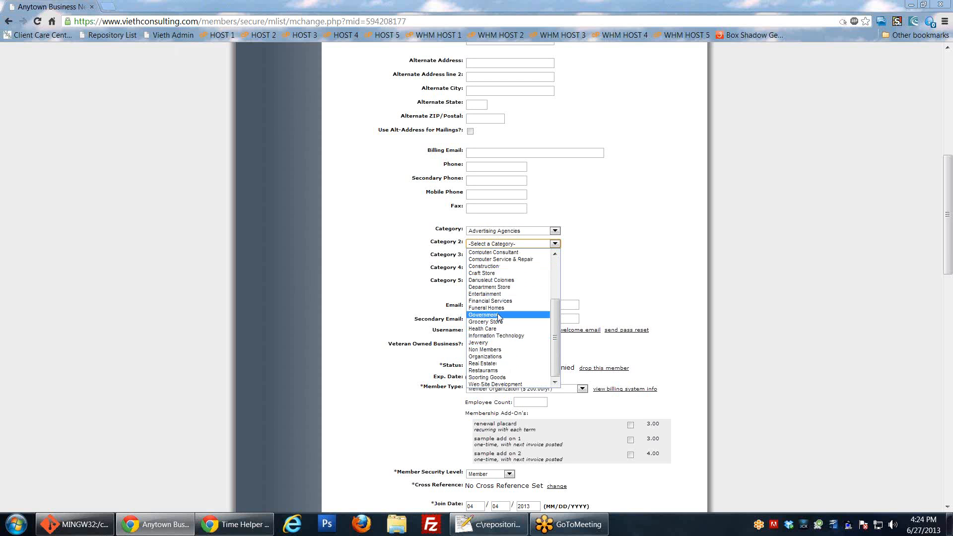
pyautogui.click(500, 317)
pyautogui.click(510, 256)
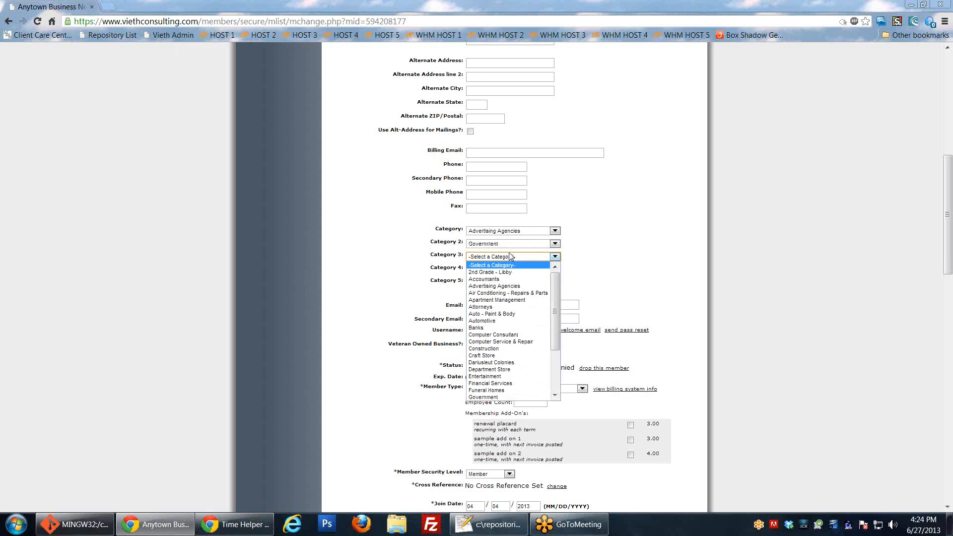
pyautogui.click(502, 294)
pyautogui.click(616, 242)
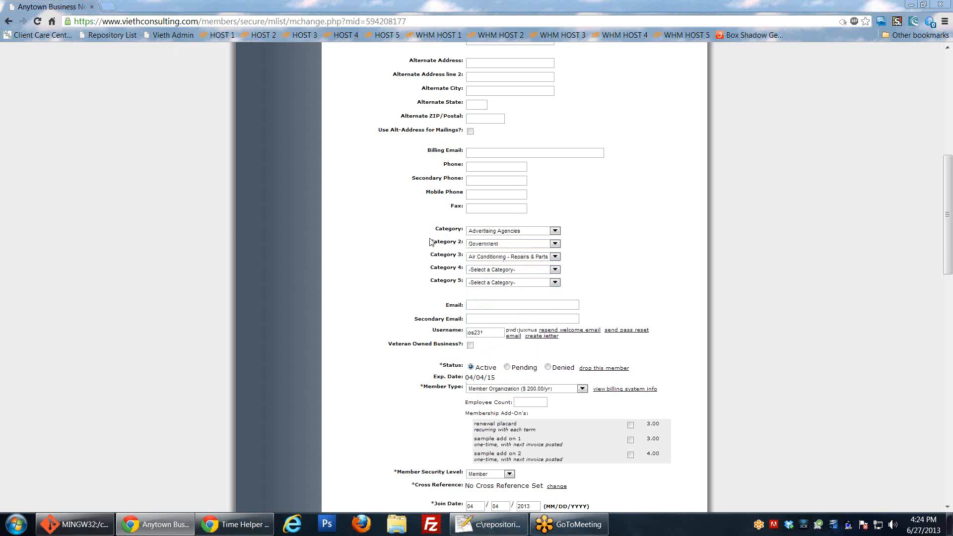
# Examine the Email and Username fields and the options for resending the welcome email and sending a password reset
pyautogui.scroll(-3, 347, 293)
pyautogui.scroll(1, 390, 213)
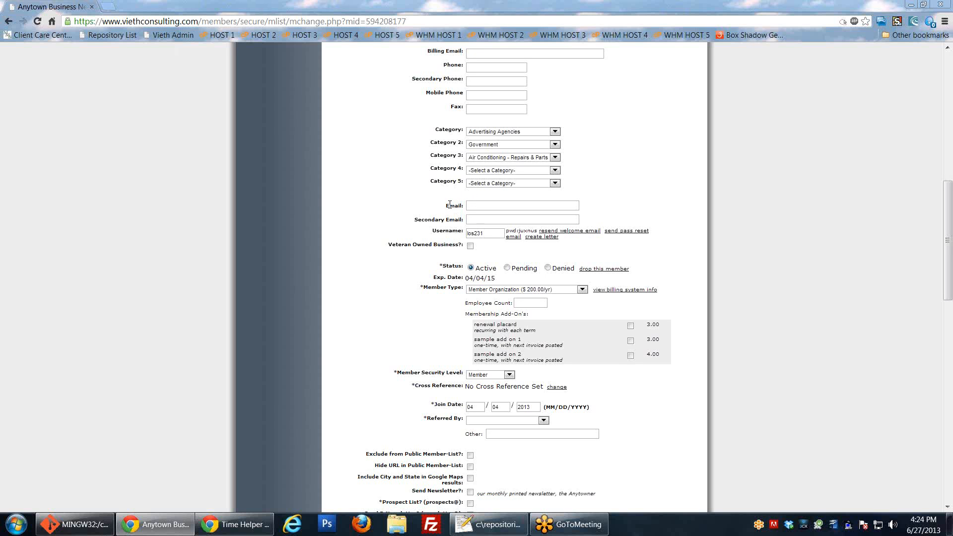
pyautogui.moveTo(446, 206); pyautogui.dragTo(475, 206)
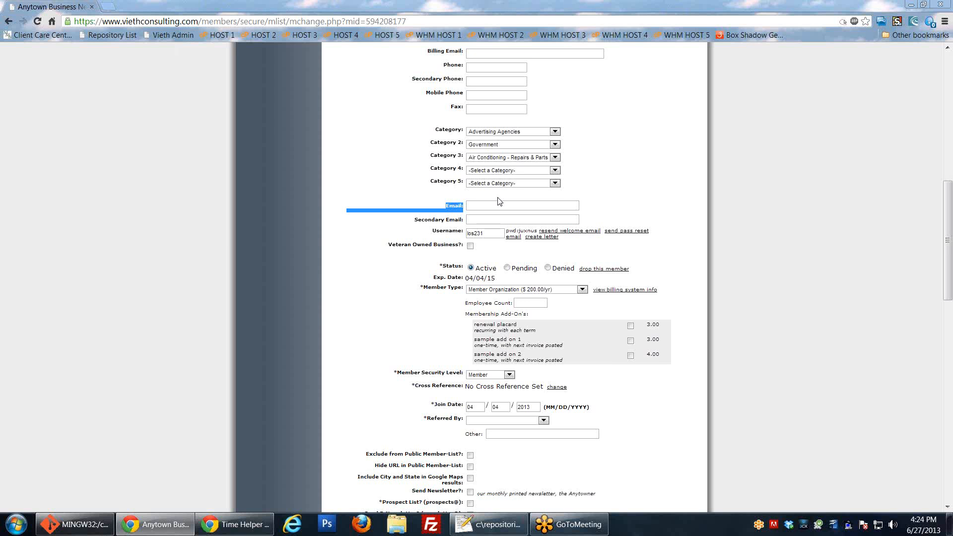
pyautogui.click(622, 203)
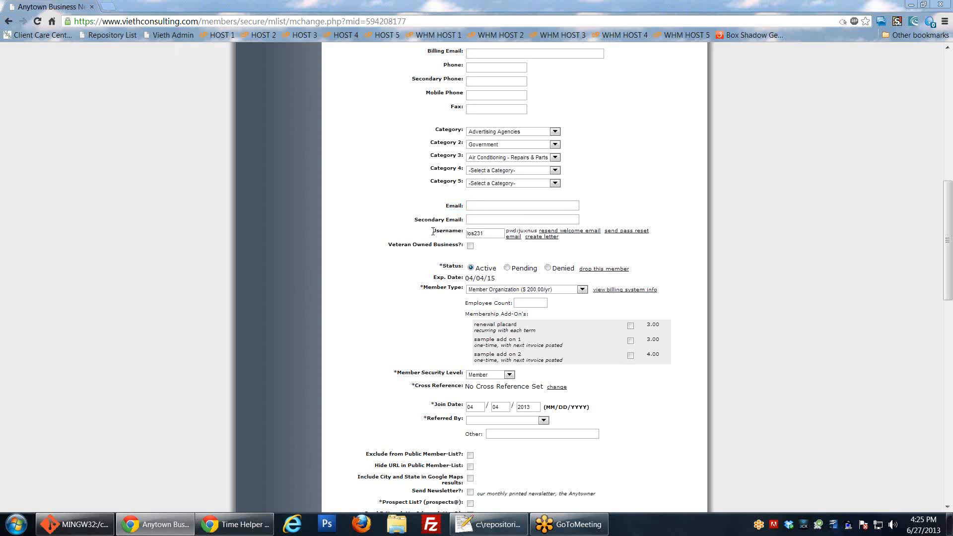
pyautogui.moveTo(433, 232); pyautogui.dragTo(483, 236)
pyautogui.click(495, 253)
pyautogui.moveTo(602, 231); pyautogui.dragTo(541, 227)
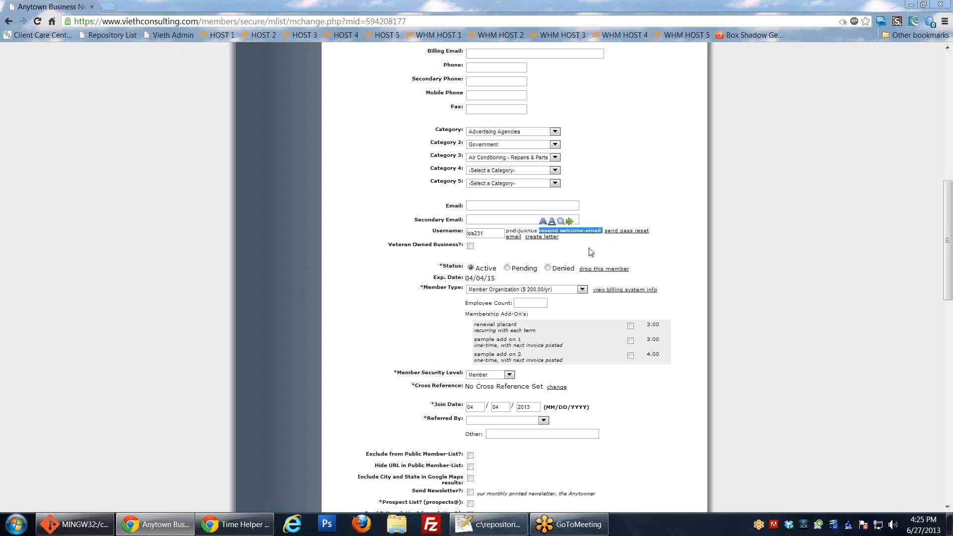
pyautogui.click(690, 270)
pyautogui.moveTo(651, 232); pyautogui.dragTo(606, 233)
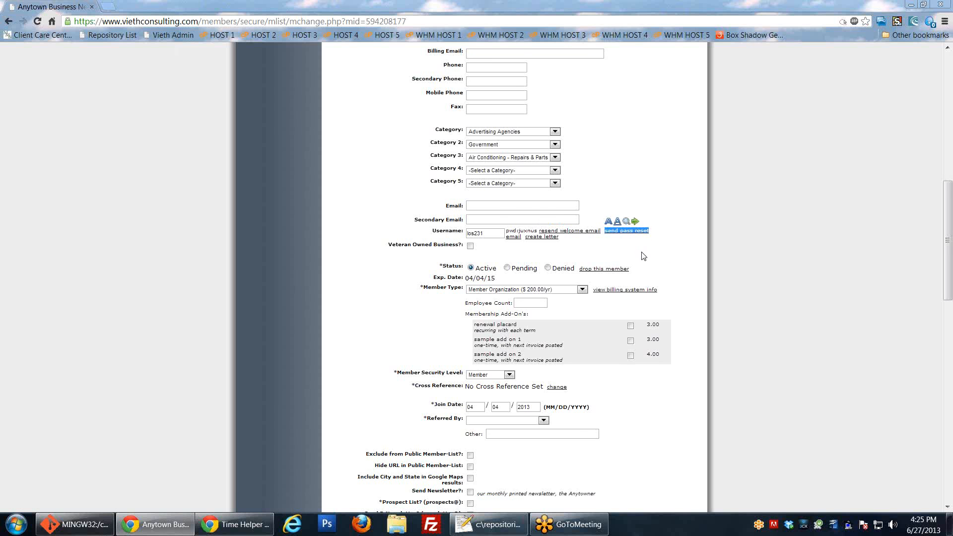
pyautogui.click(670, 262)
# Examine the Veteran Owned Business field
pyautogui.scroll(-1, 671, 263)
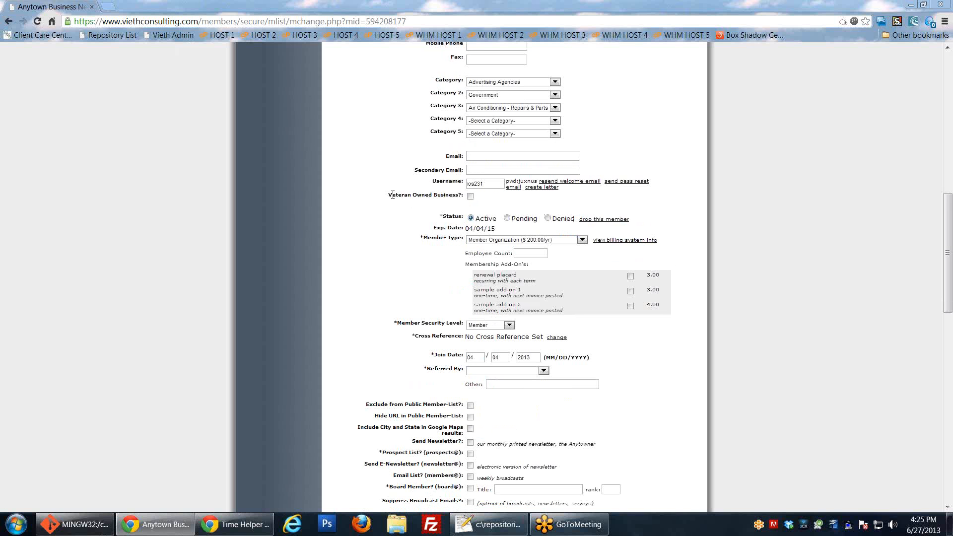
pyautogui.moveTo(391, 195); pyautogui.dragTo(461, 196)
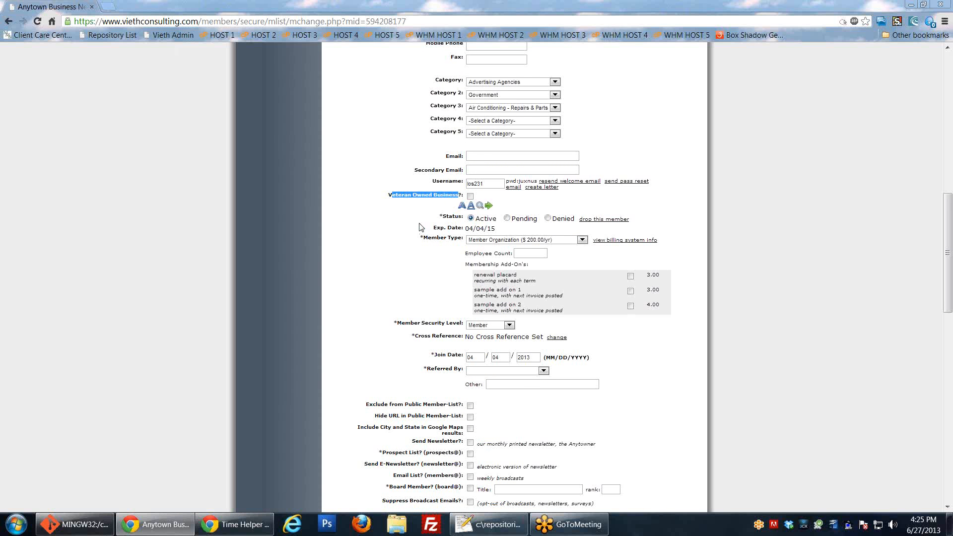
pyautogui.click(391, 196)
pyautogui.moveTo(391, 196); pyautogui.dragTo(461, 196)
pyautogui.click(400, 214)
# Try the Pending status for the member and set the status to Denied
pyautogui.scroll(-1, 435, 253)
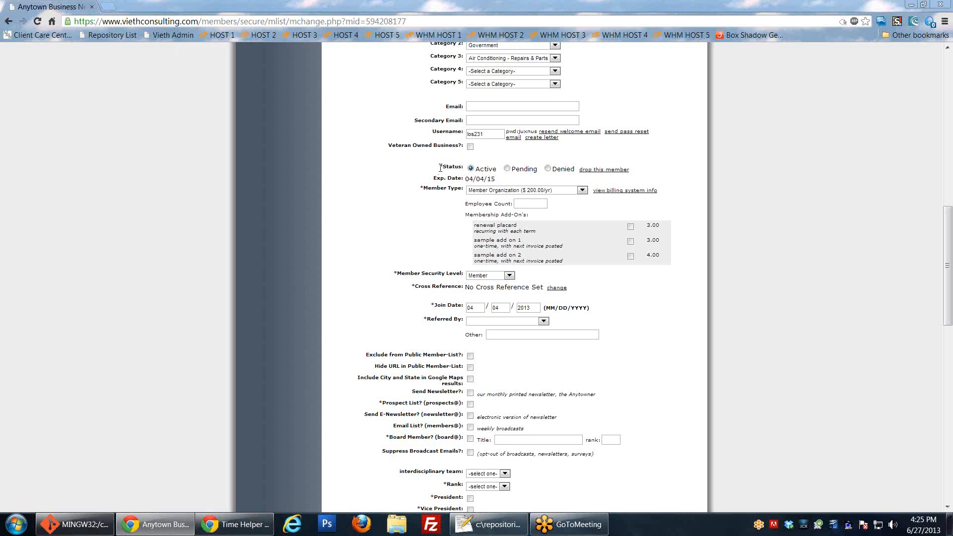
pyautogui.moveTo(439, 167); pyautogui.dragTo(443, 169)
pyautogui.click(395, 182)
pyautogui.moveTo(443, 167); pyautogui.dragTo(464, 167)
pyautogui.click(507, 169)
pyautogui.click(548, 169)
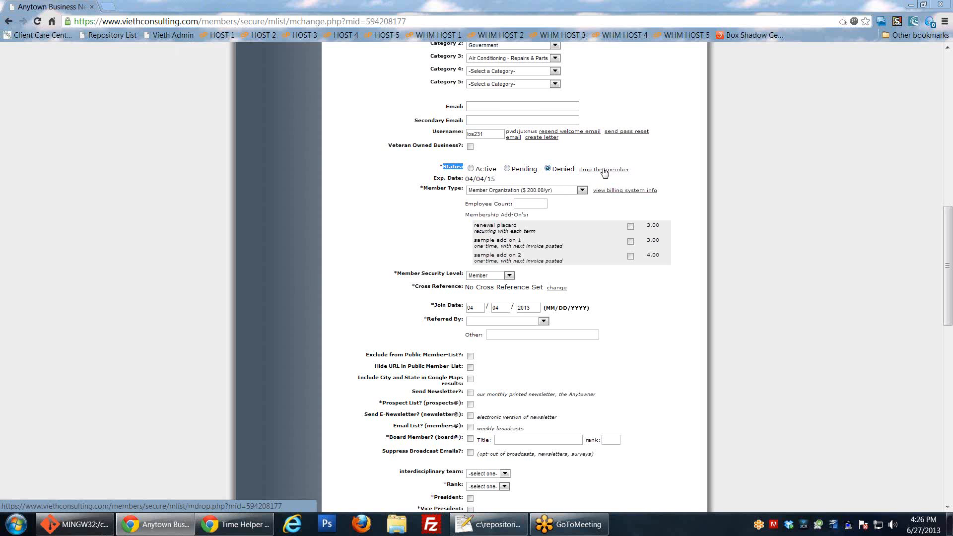
pyautogui.click(349, 202)
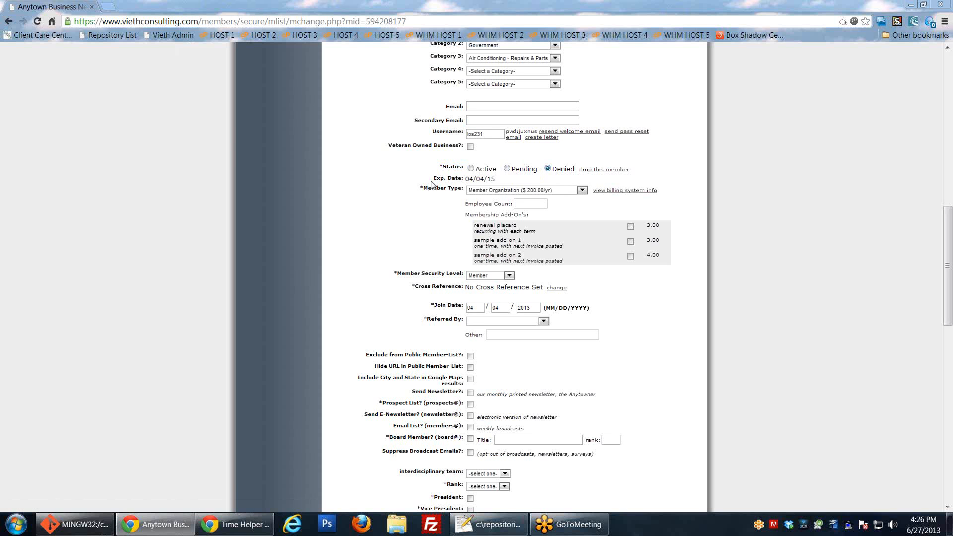
# Examine the member's expiration date and look through the available member types without changing the current one
pyautogui.moveTo(431, 185); pyautogui.dragTo(496, 180)
pyautogui.click(496, 180)
pyautogui.click(477, 178)
pyautogui.moveTo(425, 188); pyautogui.dragTo(462, 189)
pyautogui.click(580, 205)
pyautogui.click(565, 193)
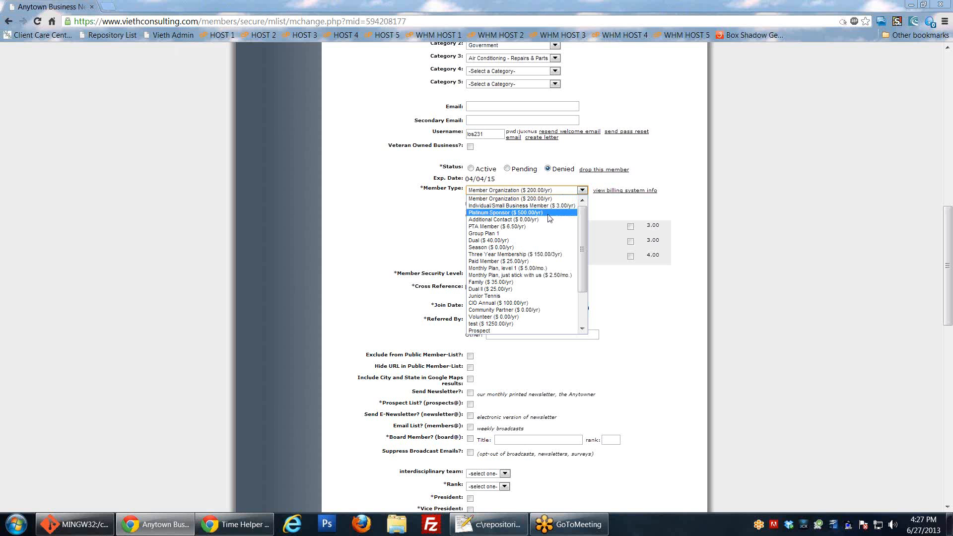
pyautogui.click(612, 206)
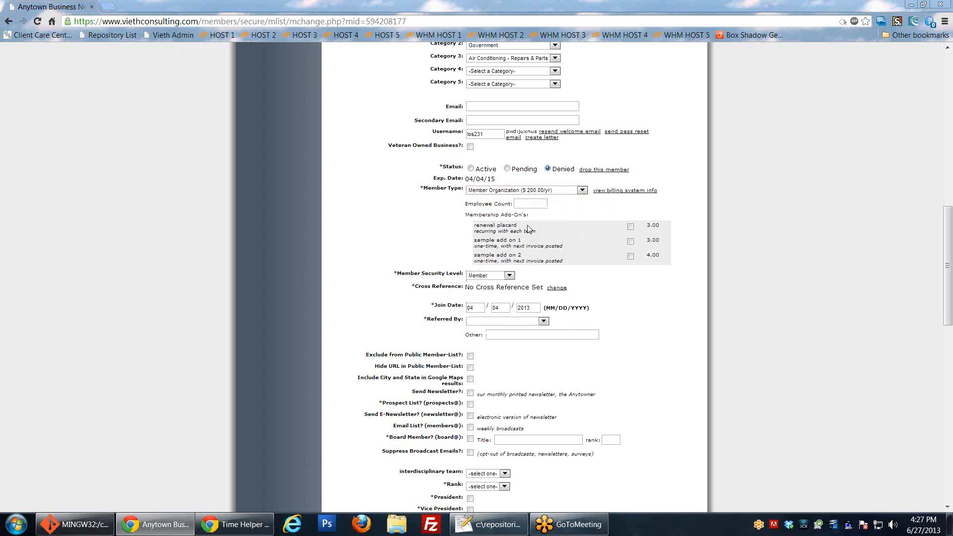
# Select the renewal placard and sample add on 1 membership add-ons, and look at the Member Security Level options
pyautogui.click(524, 203)
pyautogui.click(556, 215)
pyautogui.scroll(-1, 605, 322)
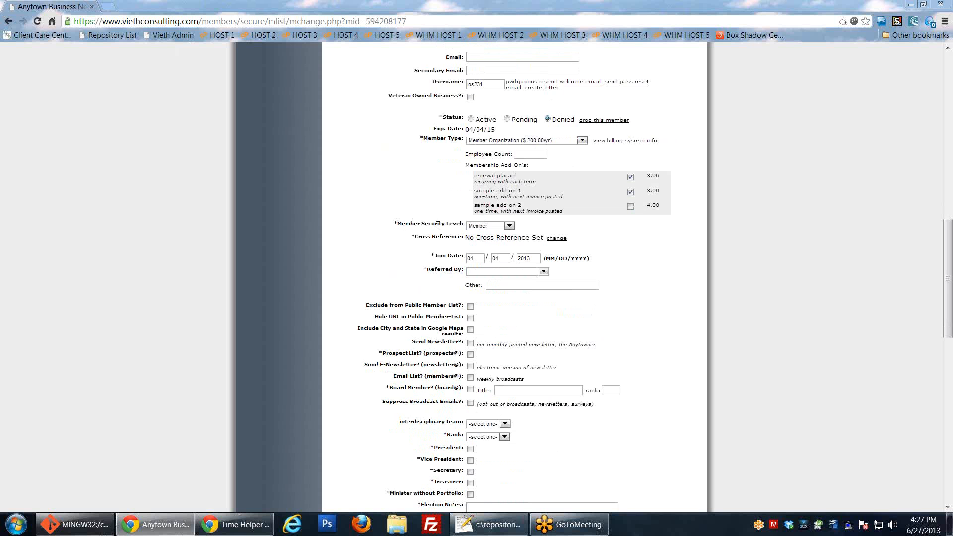
pyautogui.click(510, 226)
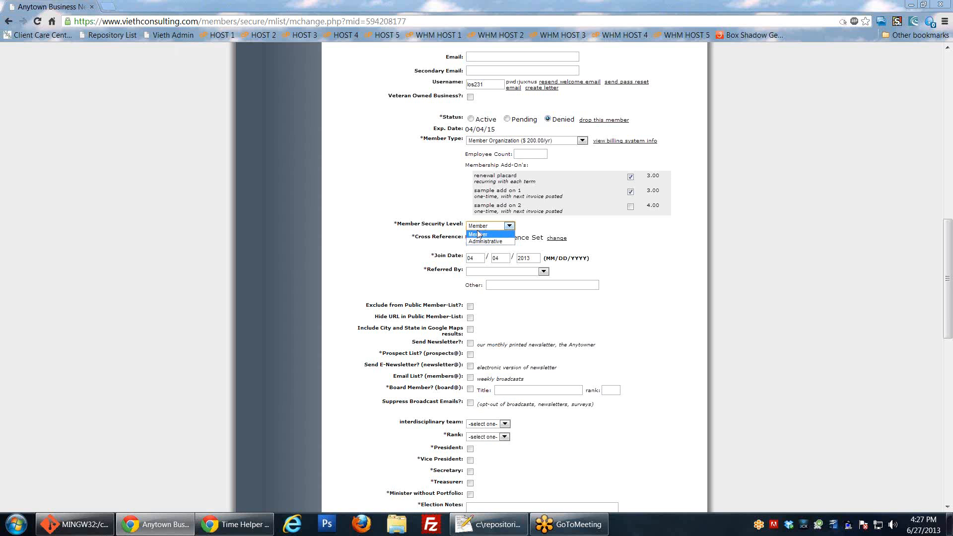
pyautogui.click(400, 217)
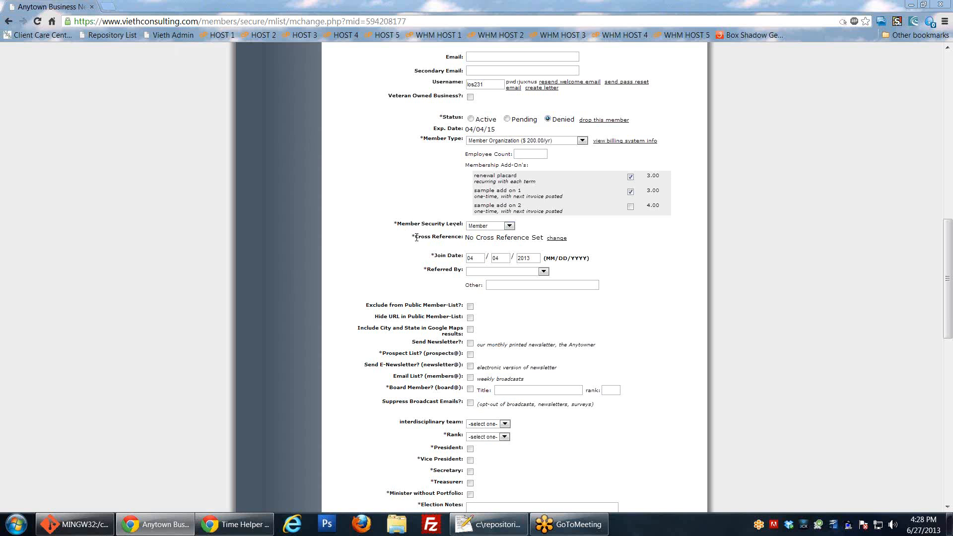
# Change the member's cross reference to the Adler Consulting record
pyautogui.moveTo(416, 237); pyautogui.dragTo(463, 239)
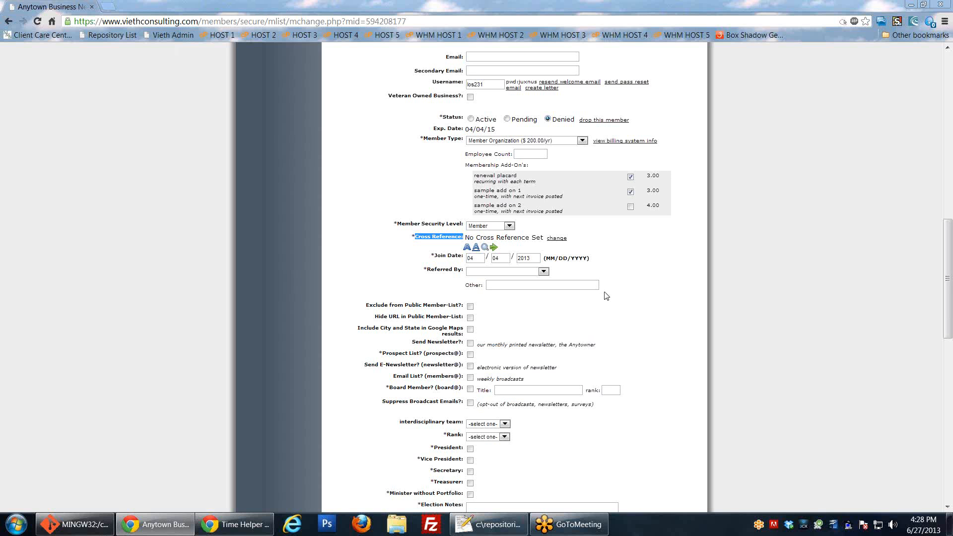
pyautogui.click(557, 238)
pyautogui.click(565, 238)
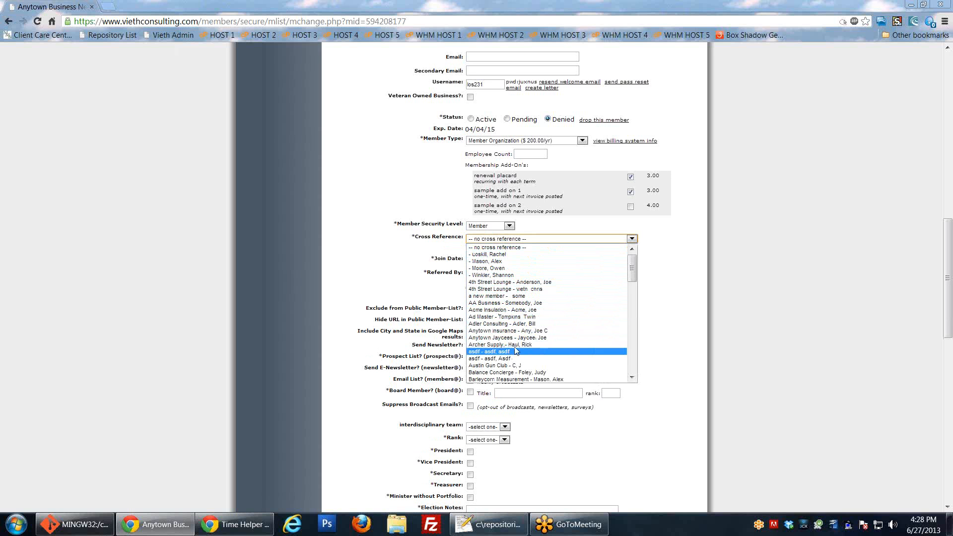
pyautogui.click(516, 324)
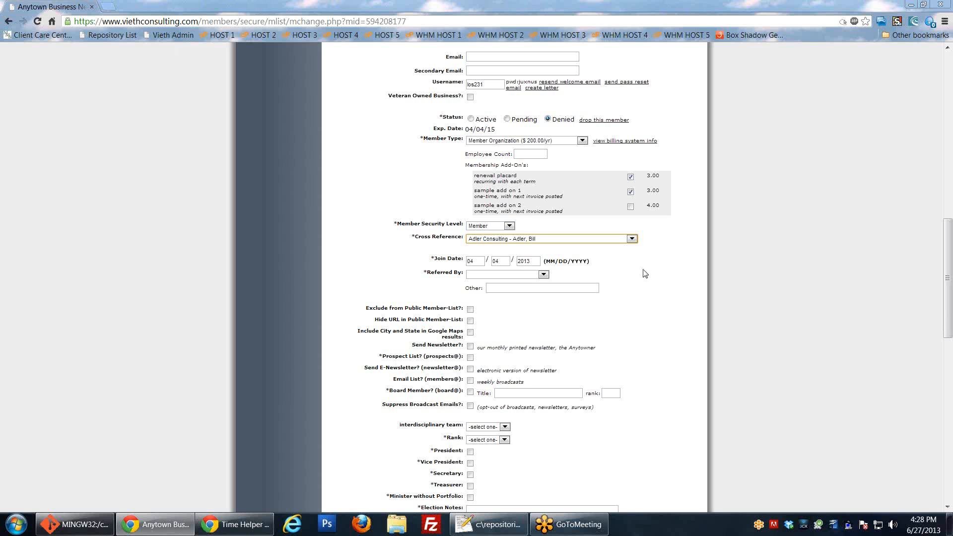
pyautogui.click(625, 261)
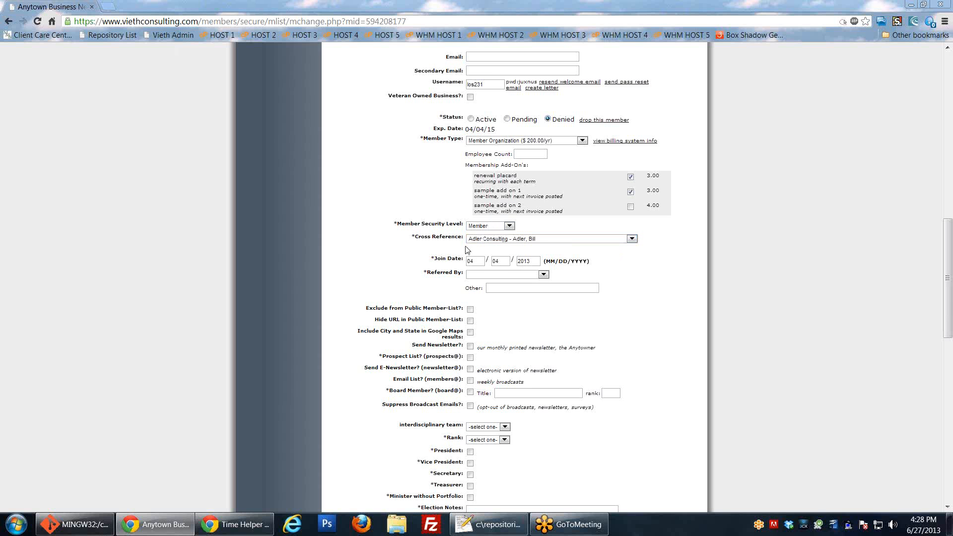
# Examine the Referred By field and the Exclude from Public Member-List option
pyautogui.scroll(-1, 431, 262)
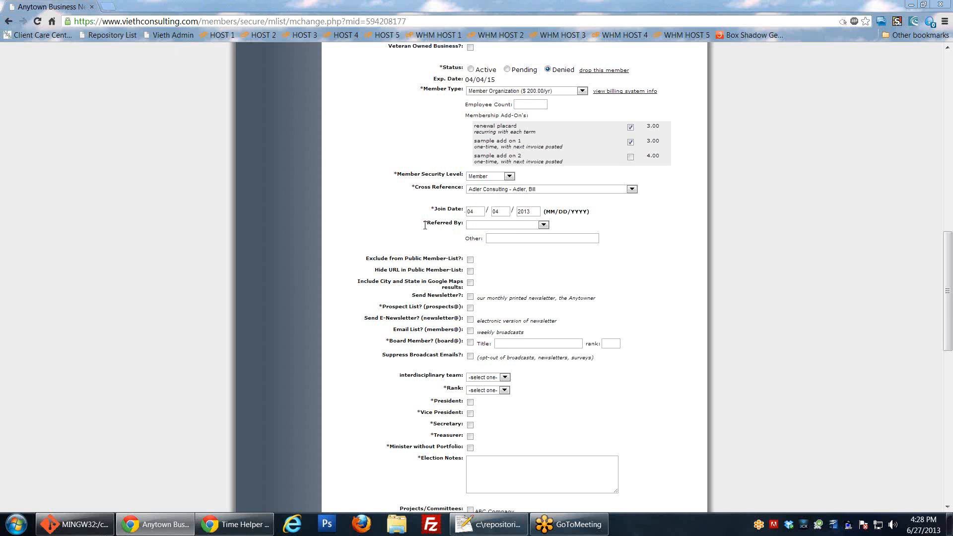
pyautogui.moveTo(424, 223); pyautogui.dragTo(466, 227)
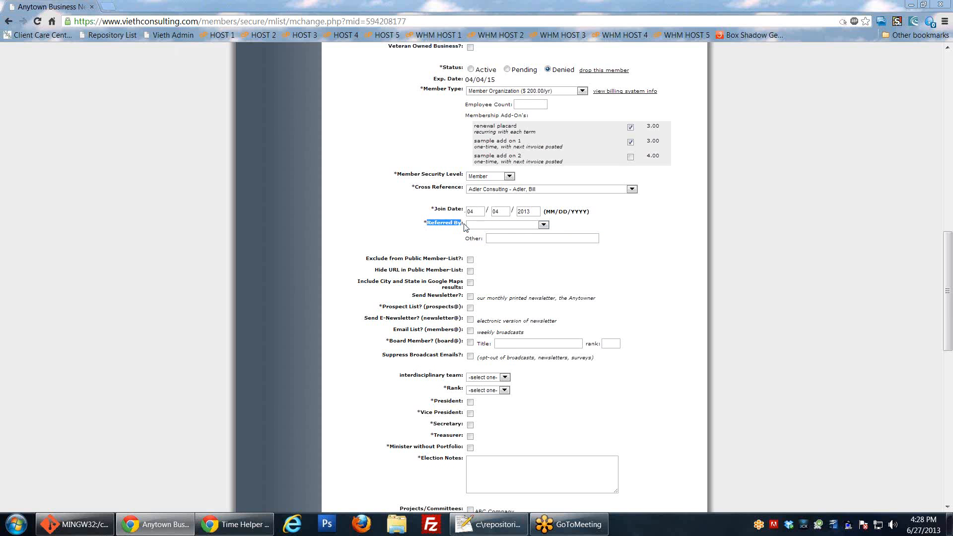
pyautogui.click(536, 224)
pyautogui.scroll(-2, 384, 236)
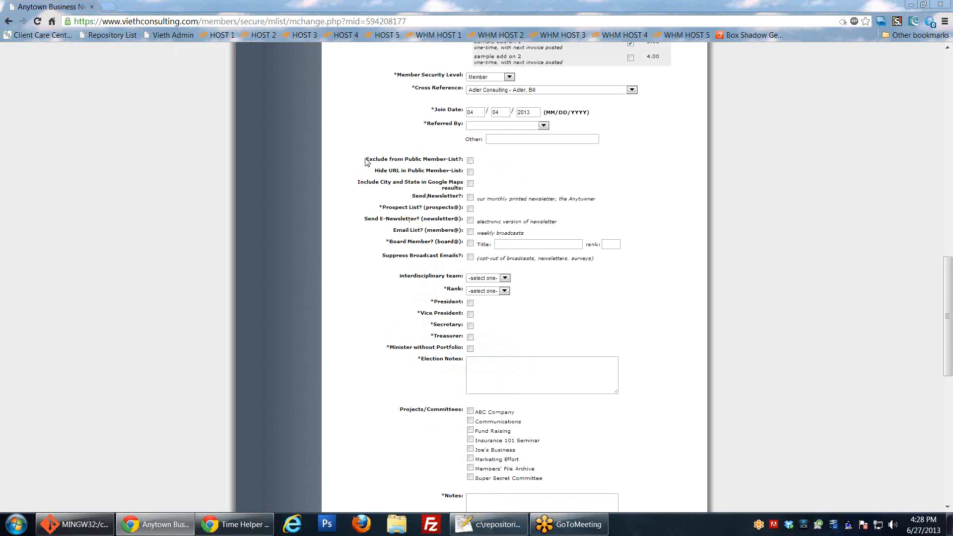
pyautogui.moveTo(367, 159); pyautogui.dragTo(459, 160)
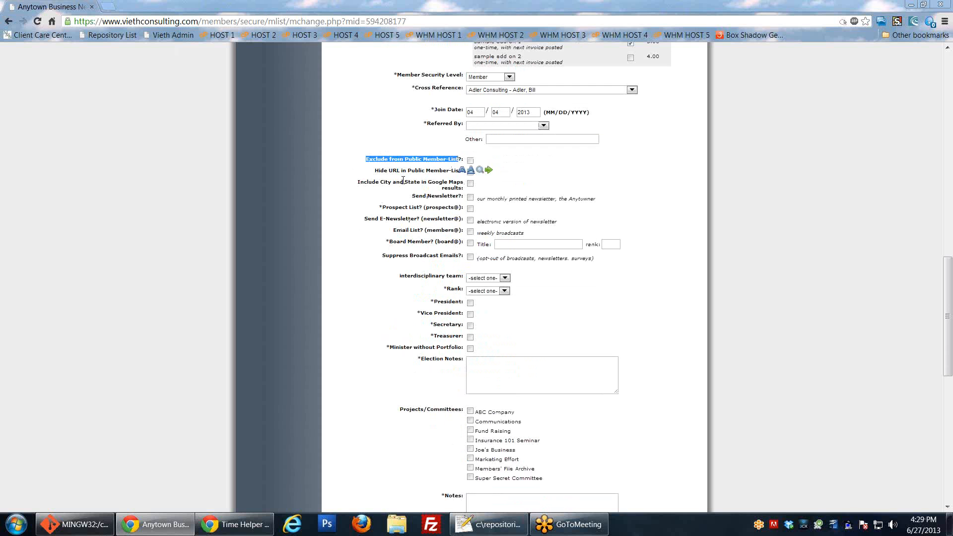
pyautogui.click(409, 165)
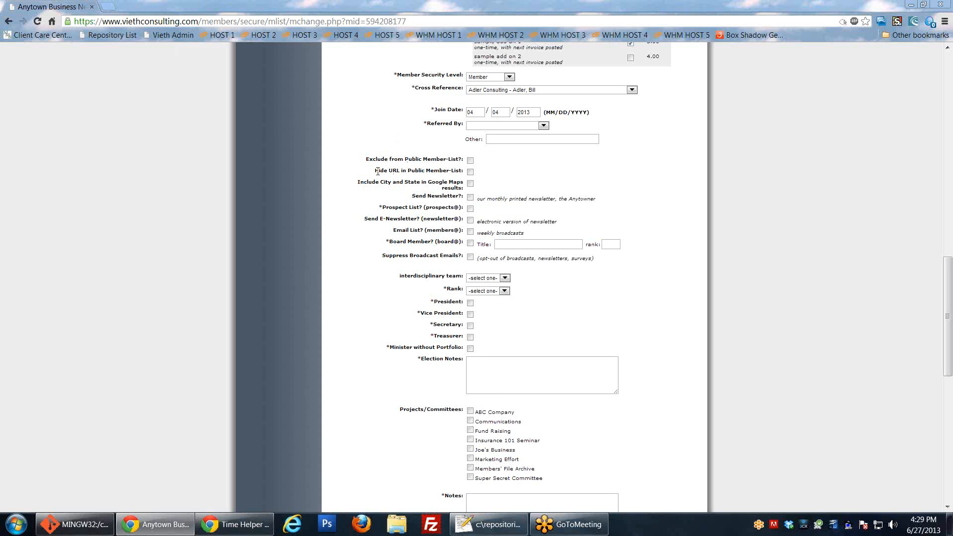
# Examine the Hide URL in Public Member-List option and the Website URL field it relates to
pyautogui.moveTo(377, 171); pyautogui.dragTo(456, 173)
pyautogui.scroll(20, 441, 213)
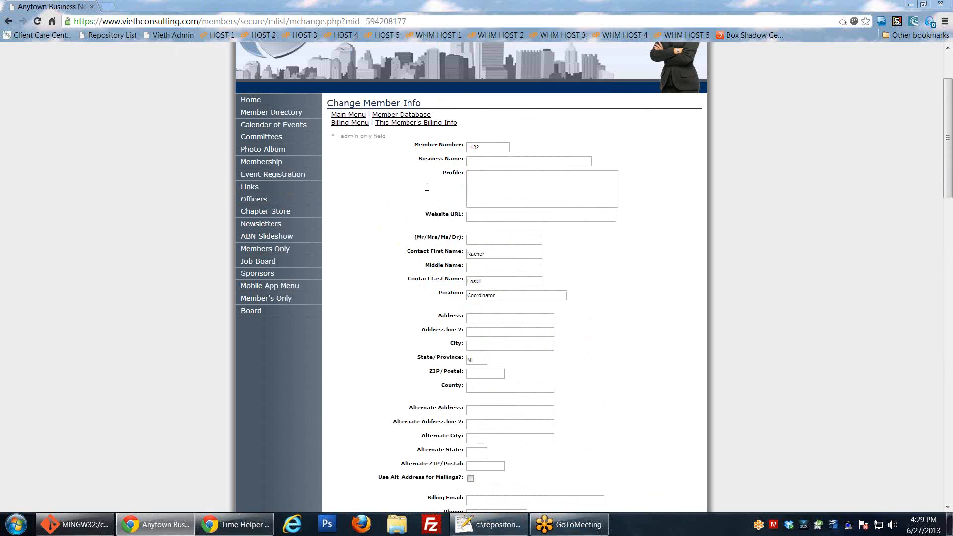
pyautogui.scroll(-2, 441, 230)
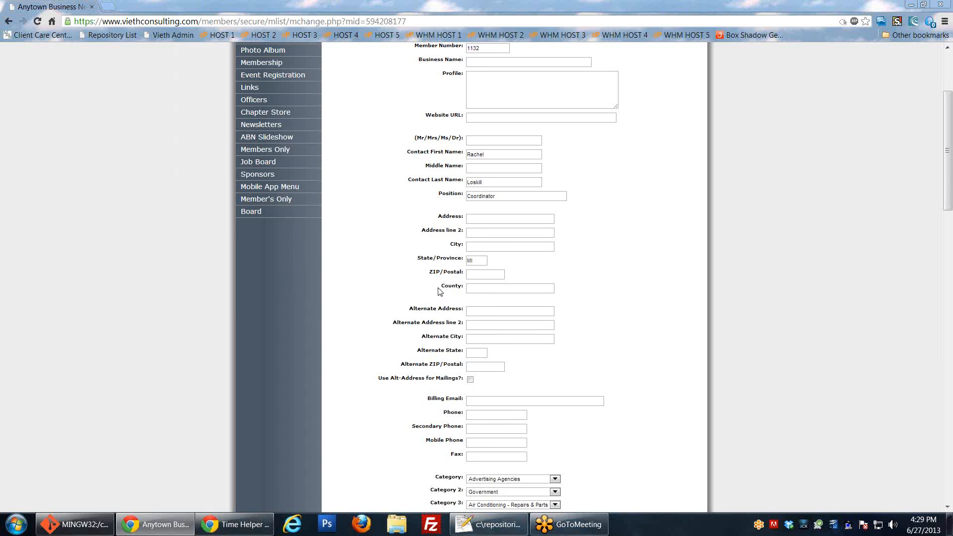
pyautogui.scroll(1, 432, 278)
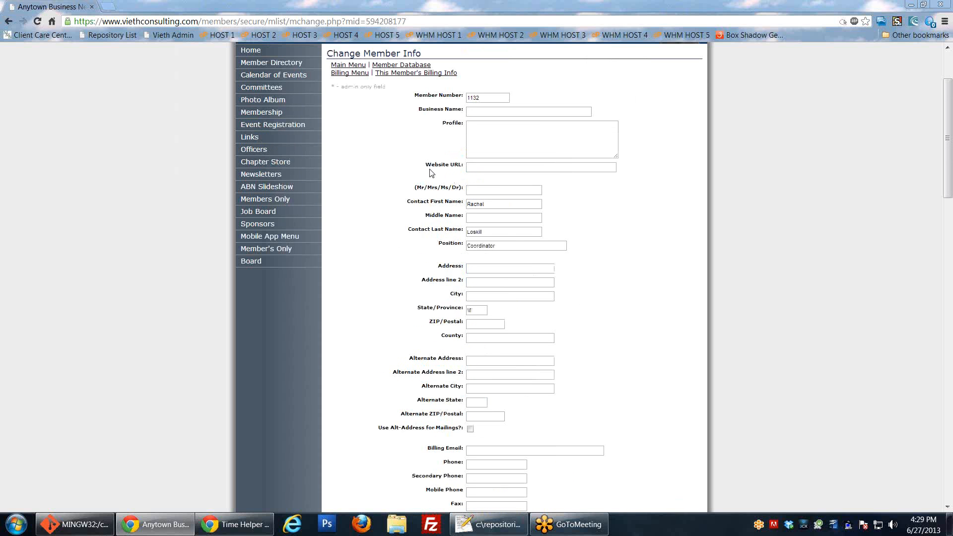
pyautogui.scroll(-12, 454, 309)
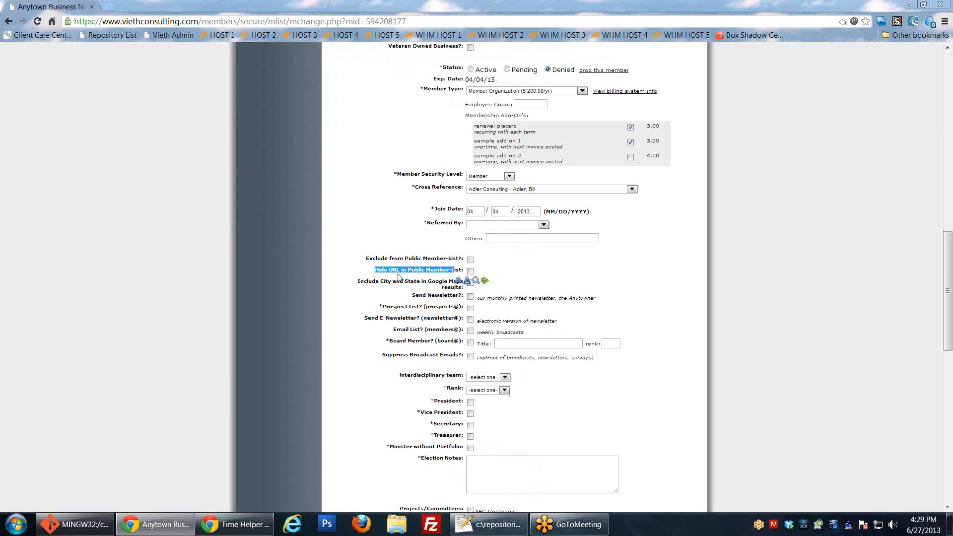
pyautogui.click(415, 277)
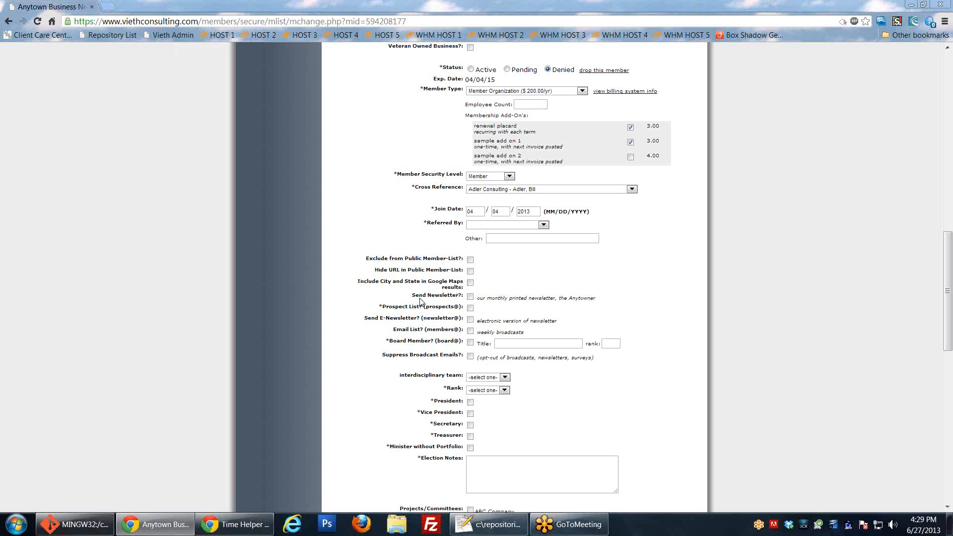
# Examine the Send Newsletter option and the prospect, e-newsletter, email and board list options
pyautogui.moveTo(412, 296); pyautogui.dragTo(467, 295)
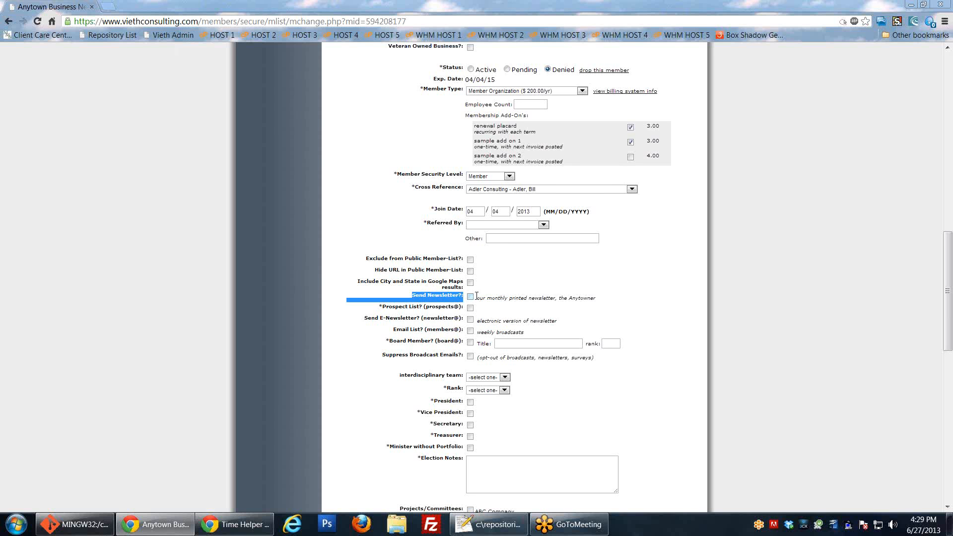
pyautogui.click(471, 298)
pyautogui.click(471, 297)
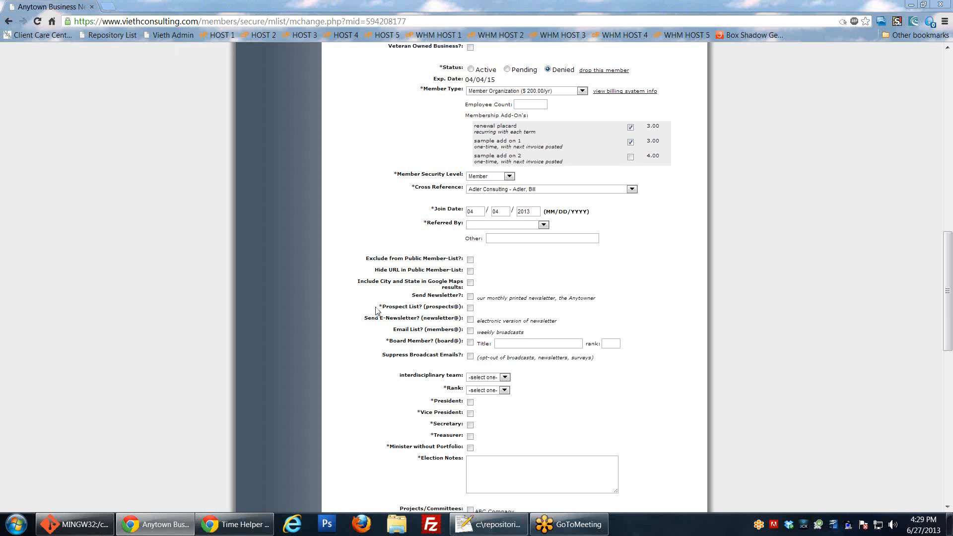
pyautogui.moveTo(378, 307); pyautogui.dragTo(465, 341)
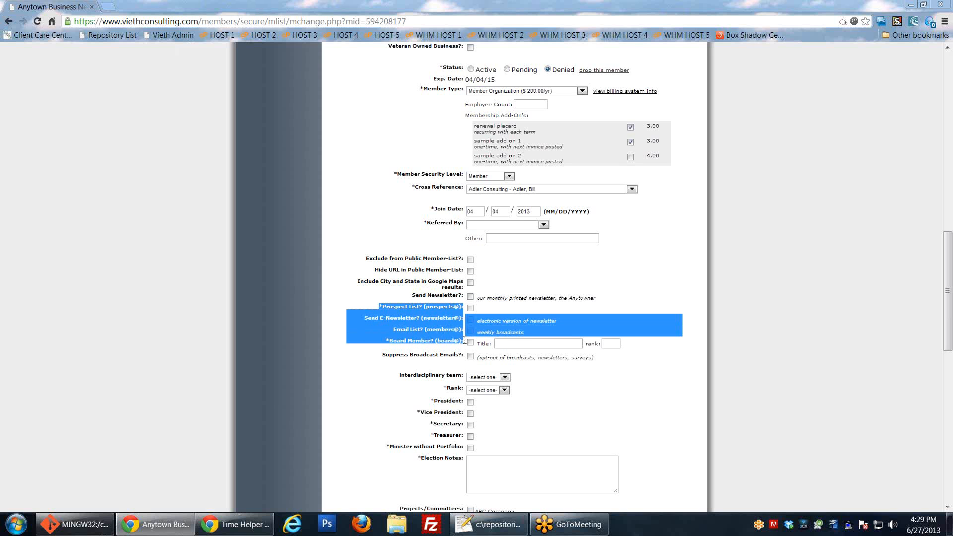
pyautogui.click(447, 305)
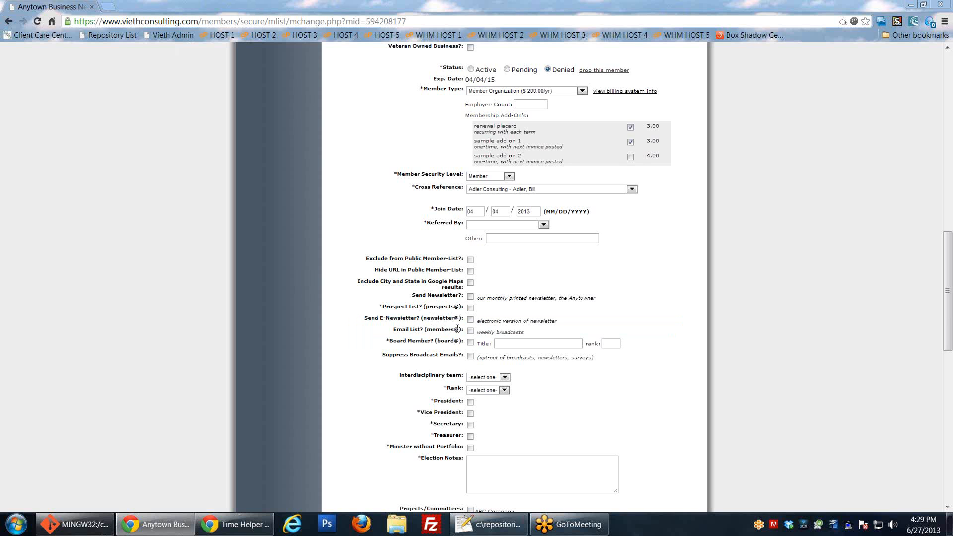
# Select the Board Member option and keep the Prospect List, E-Newsletter and Email List options cleared
pyautogui.click(470, 320)
pyautogui.click(470, 308)
pyautogui.click(470, 320)
pyautogui.click(470, 342)
pyautogui.click(470, 331)
pyautogui.moveTo(427, 331); pyautogui.dragTo(461, 318)
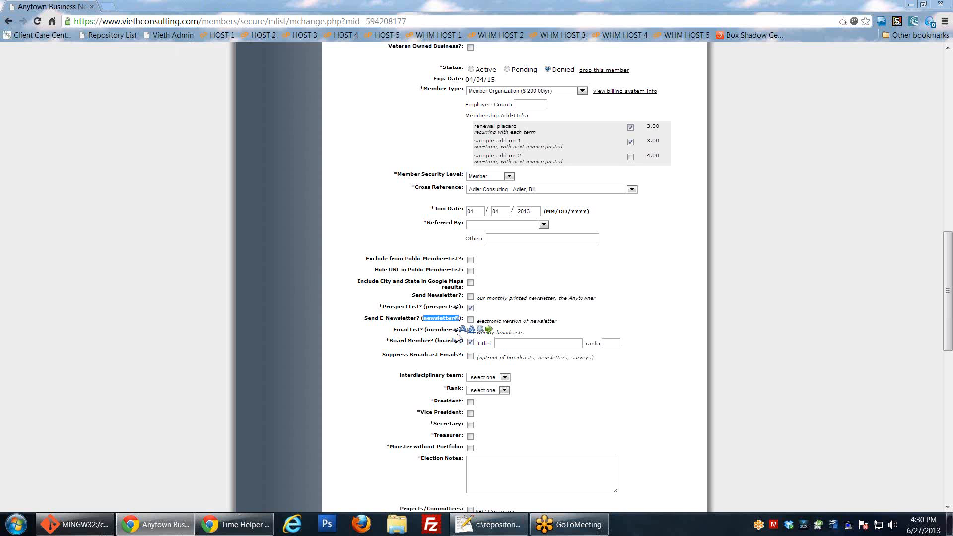
pyautogui.click(470, 308)
pyautogui.click(470, 330)
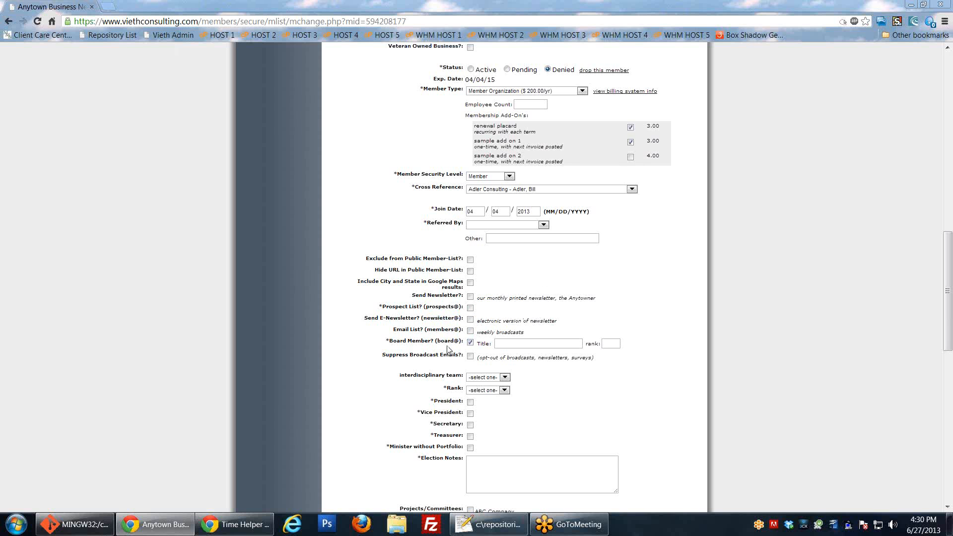
# Examine the Board Member title and rank fields and the Suppress Broadcast Emails option
pyautogui.doubleClick(387, 341)
pyautogui.click(457, 348)
pyautogui.click(506, 343)
pyautogui.click(644, 353)
pyautogui.moveTo(382, 355); pyautogui.dragTo(465, 355)
pyautogui.click(396, 374)
pyautogui.click(472, 357)
# Look at the interdisciplinary team choices and the Election Notes field without changing them
pyautogui.scroll(-2, 591, 391)
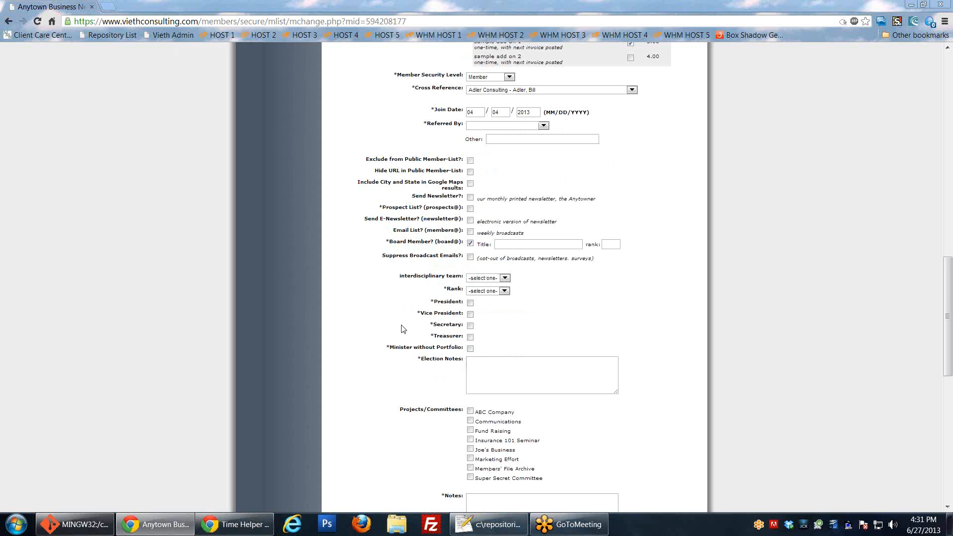
pyautogui.moveTo(397, 275); pyautogui.dragTo(478, 426)
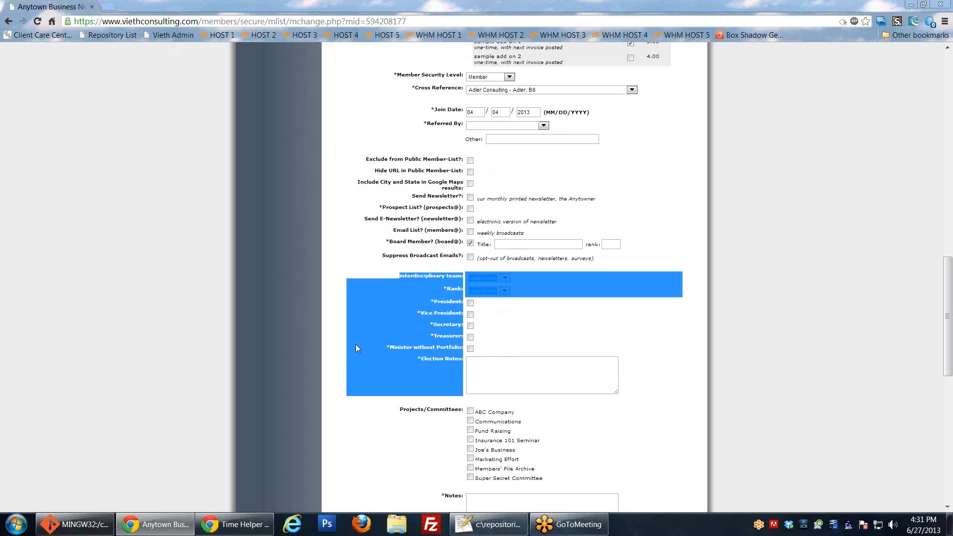
pyautogui.click(376, 344)
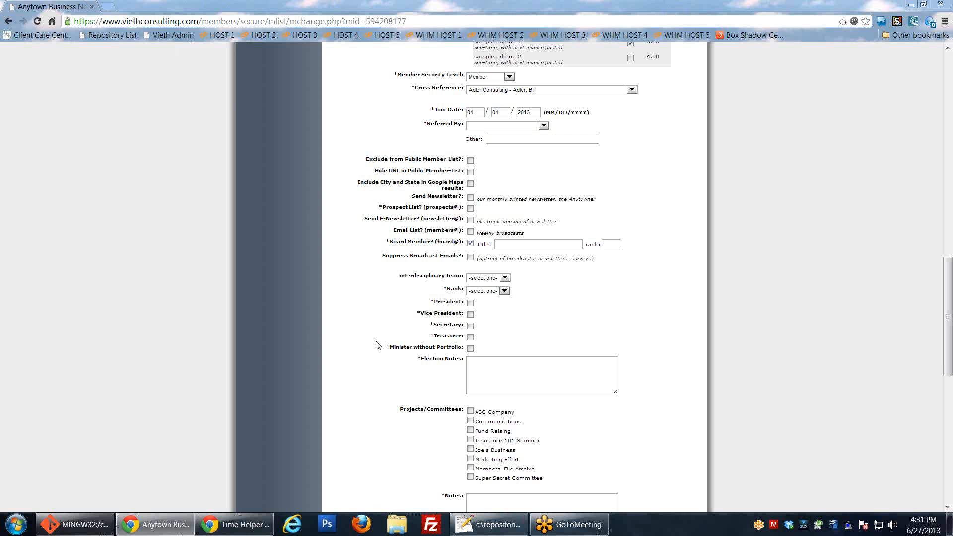
pyautogui.click(507, 280)
pyautogui.click(505, 286)
pyautogui.click(536, 362)
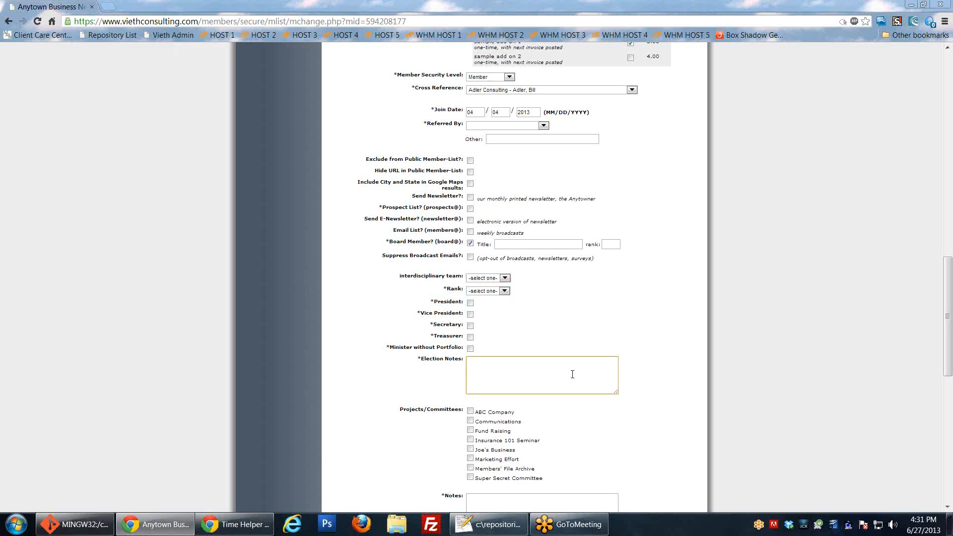
pyautogui.click(548, 313)
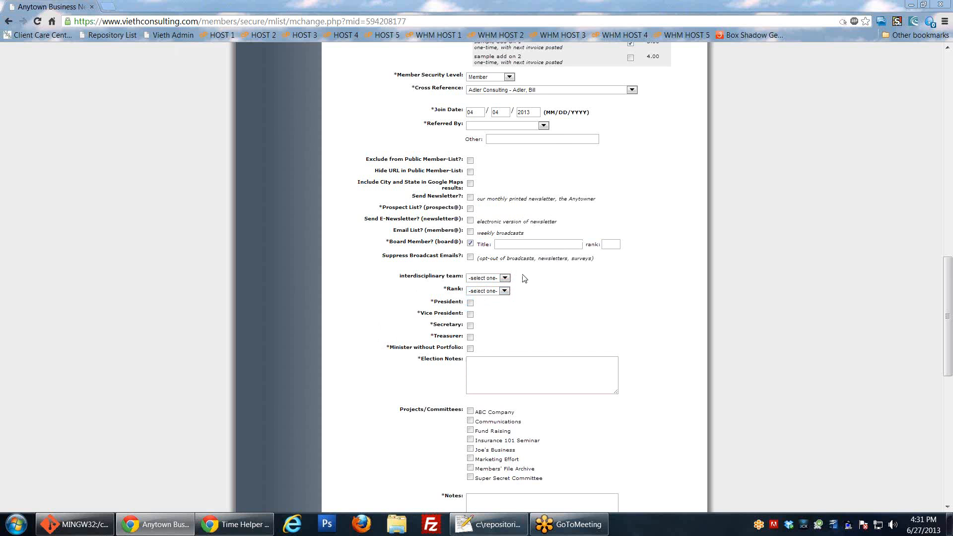
# Examine the custom fields from interdisciplinary team to Election Notes, trying the President option and leaving it cleared
pyautogui.scroll(-2, 571, 278)
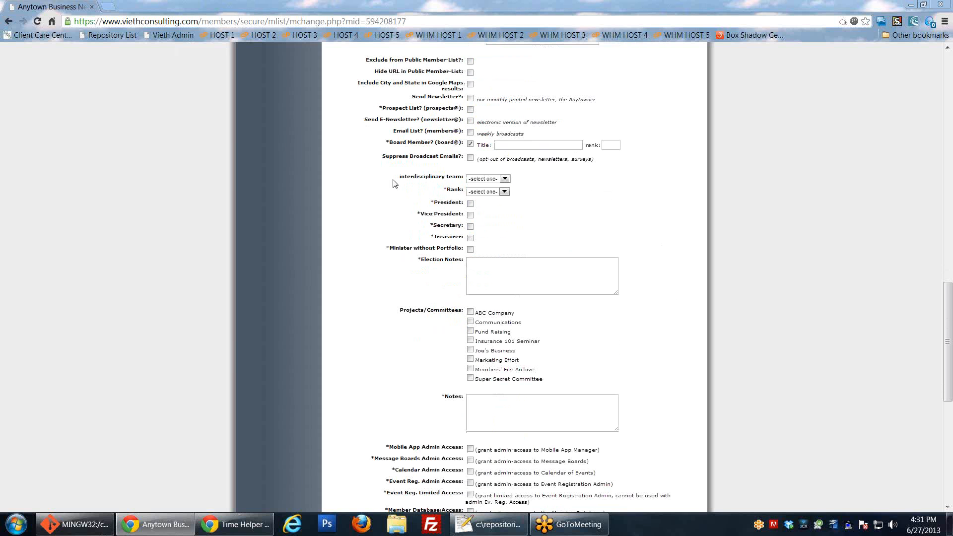
pyautogui.moveTo(398, 177); pyautogui.dragTo(480, 260)
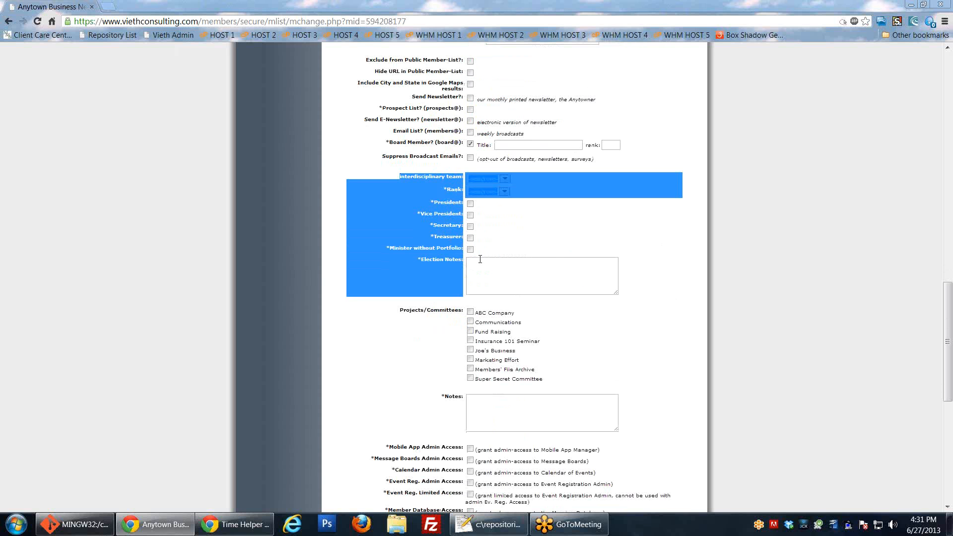
pyautogui.click(591, 219)
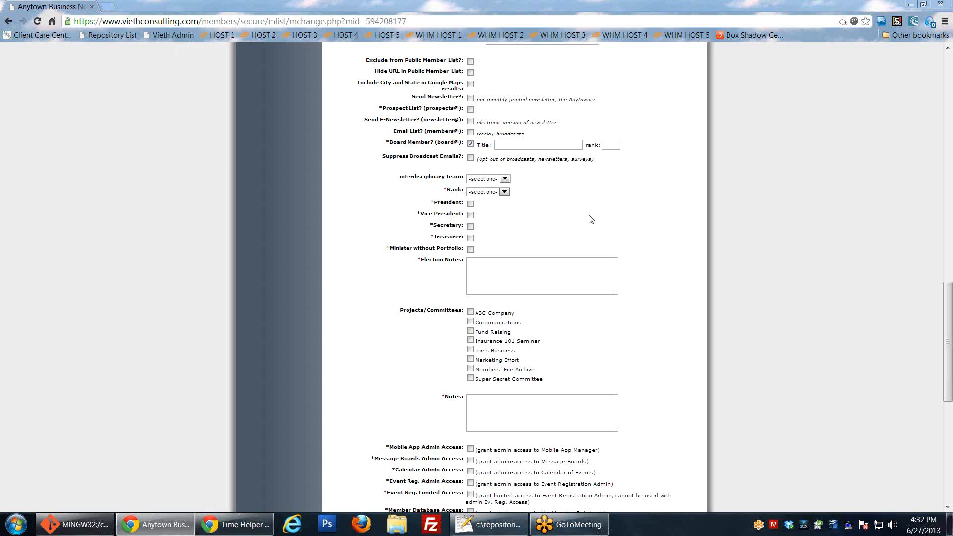
pyautogui.click(471, 204)
pyautogui.click(471, 204)
# Assign the member to ABC Company, Fund Raising and Joe's Business under Projects/Committees
pyautogui.scroll(-1, 605, 236)
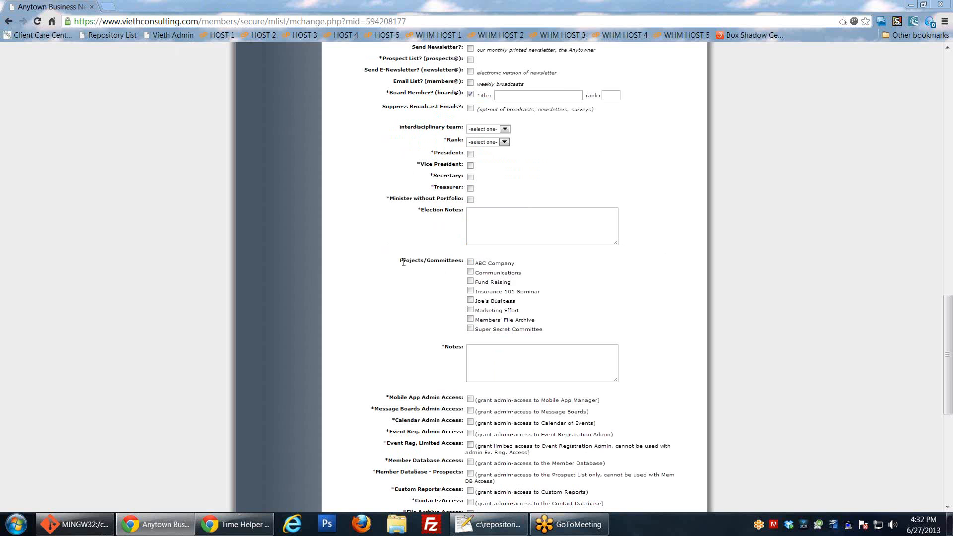
pyautogui.moveTo(400, 257); pyautogui.dragTo(566, 336)
pyautogui.click(572, 337)
pyautogui.click(470, 261)
pyautogui.click(471, 281)
pyautogui.click(471, 300)
# Examine the admin-only Notes field below the member's projects and committees
pyautogui.scroll(-3, 431, 343)
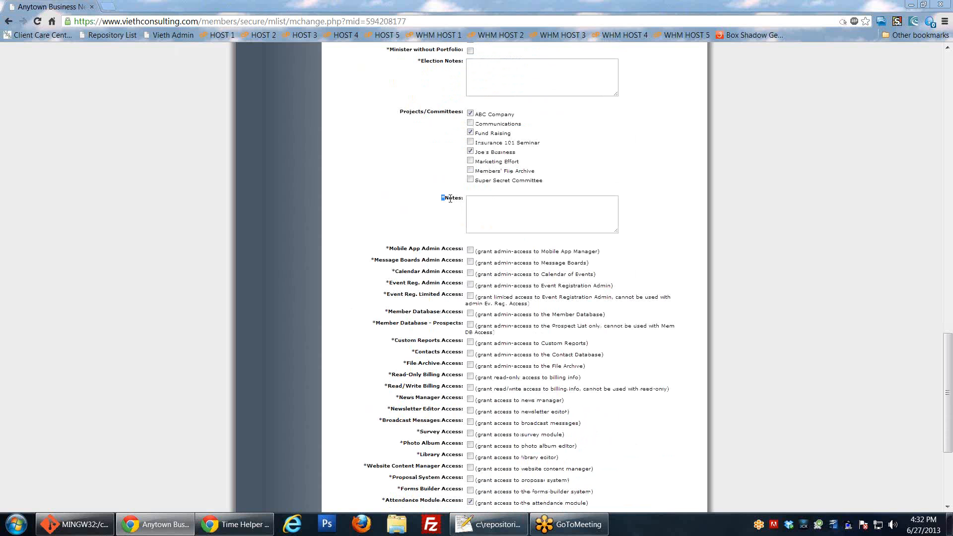
pyautogui.moveTo(451, 198); pyautogui.dragTo(447, 200)
pyautogui.scroll(2, 431, 226)
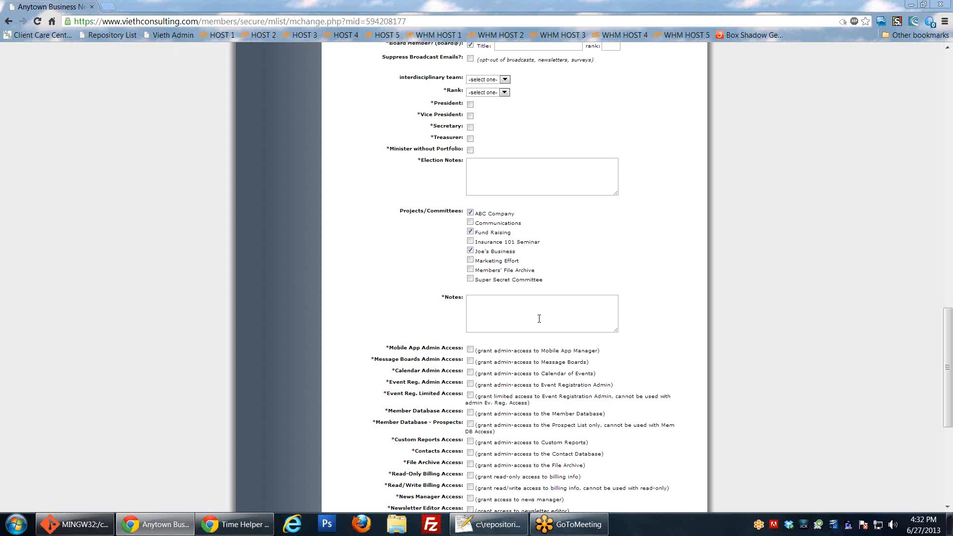
# Examine the access options from Mobile App Admin Access to Attendance Module Access
pyautogui.scroll(-4, 372, 330)
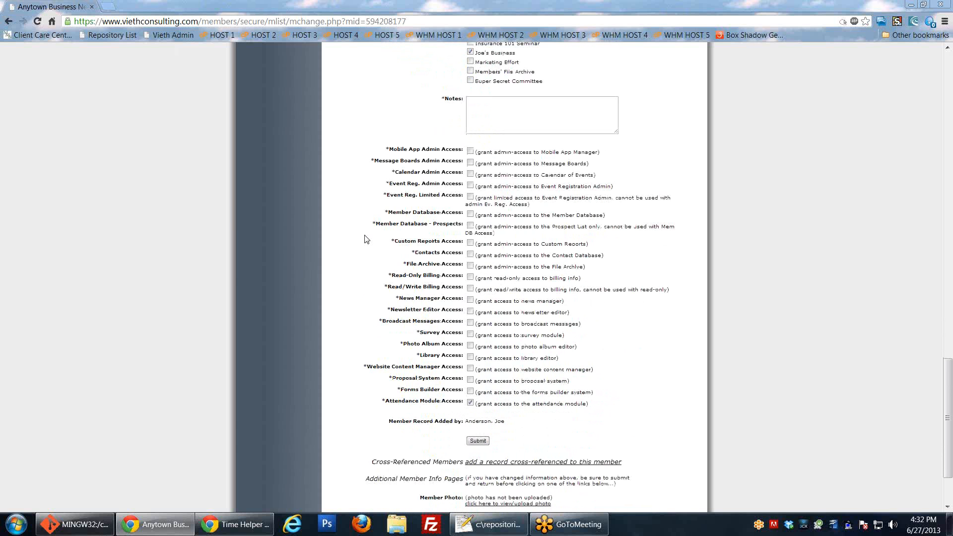
pyautogui.scroll(1, 370, 239)
pyautogui.moveTo(378, 201); pyautogui.dragTo(591, 455)
pyautogui.scroll(-1, 234, 334)
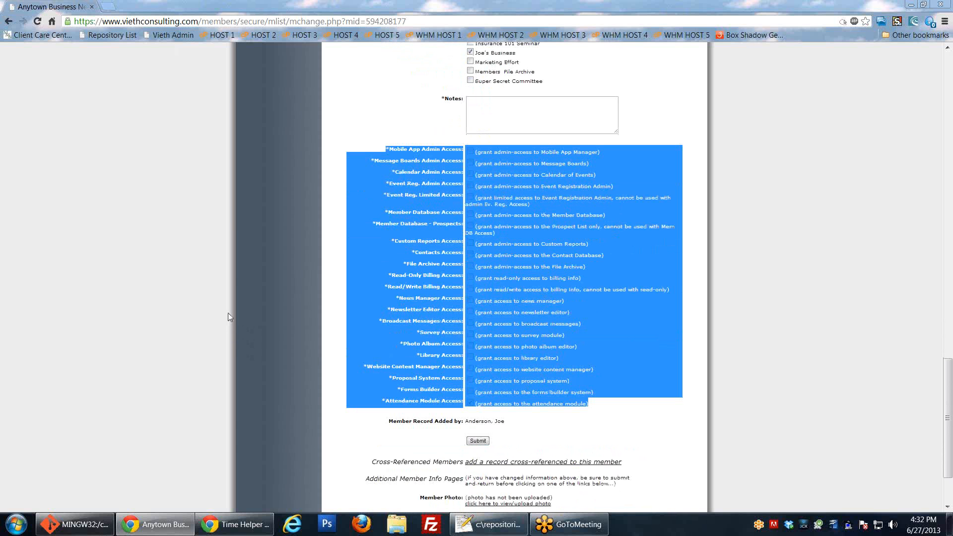
pyautogui.click(230, 259)
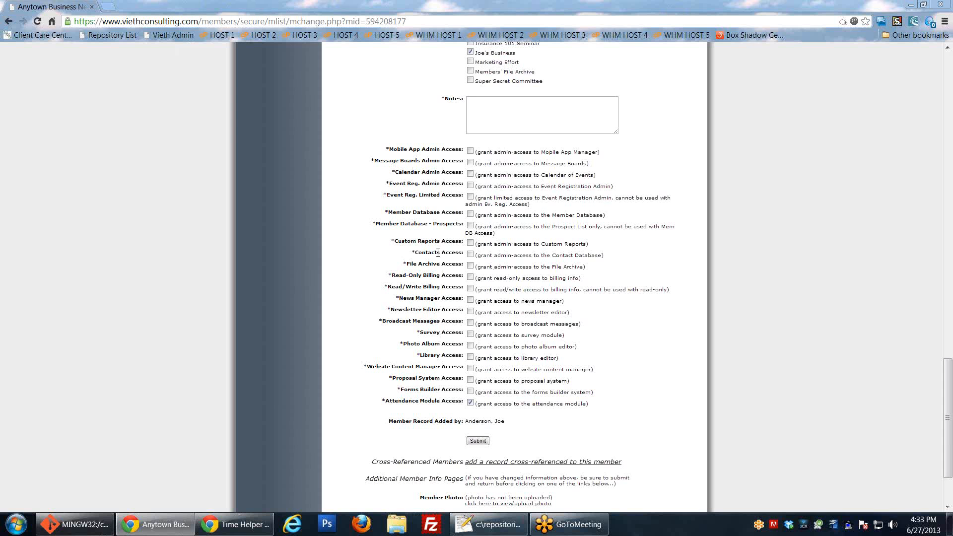
# Review the Member Security Level field, and grant the member Calendar Admin Access
pyautogui.scroll(1, 453, 319)
pyautogui.scroll(9, 453, 320)
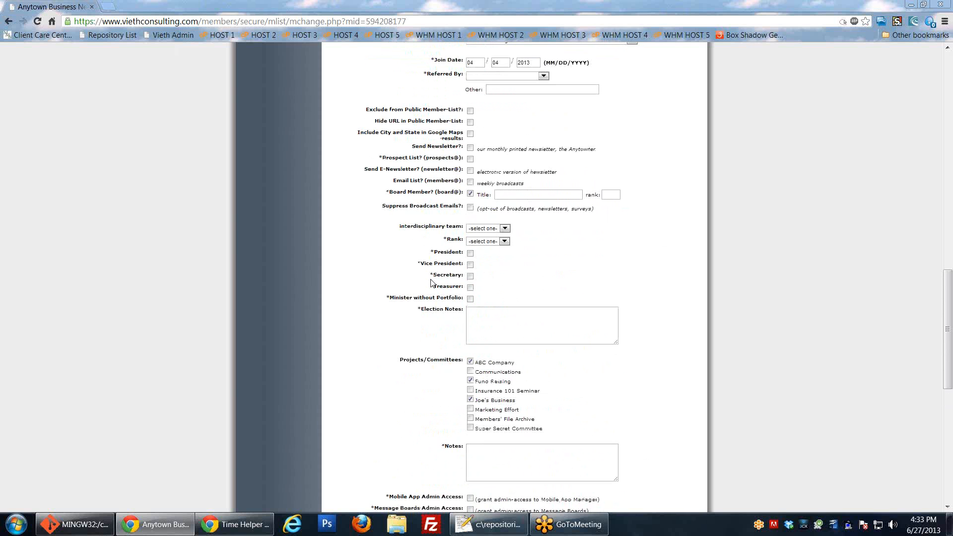
pyautogui.moveTo(400, 173); pyautogui.dragTo(472, 180)
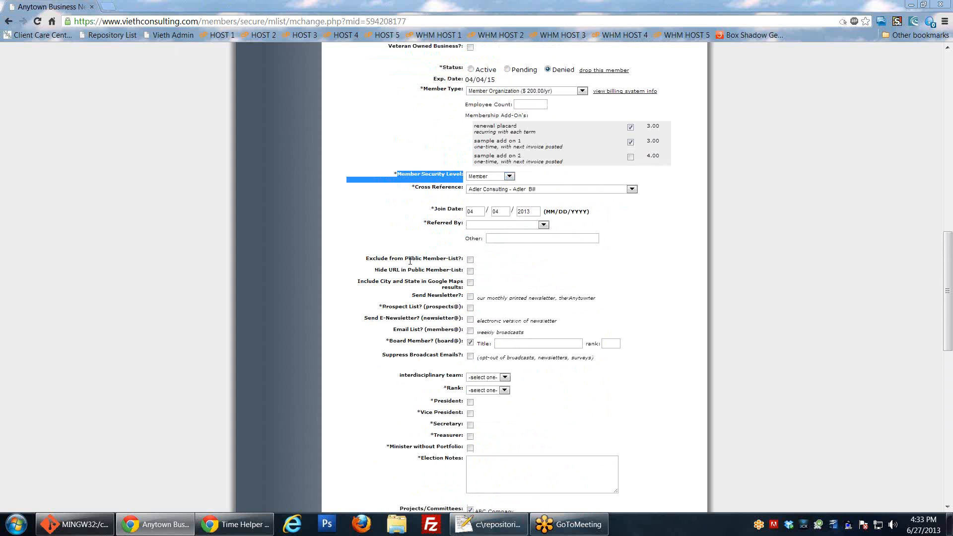
pyautogui.scroll(-10, 411, 261)
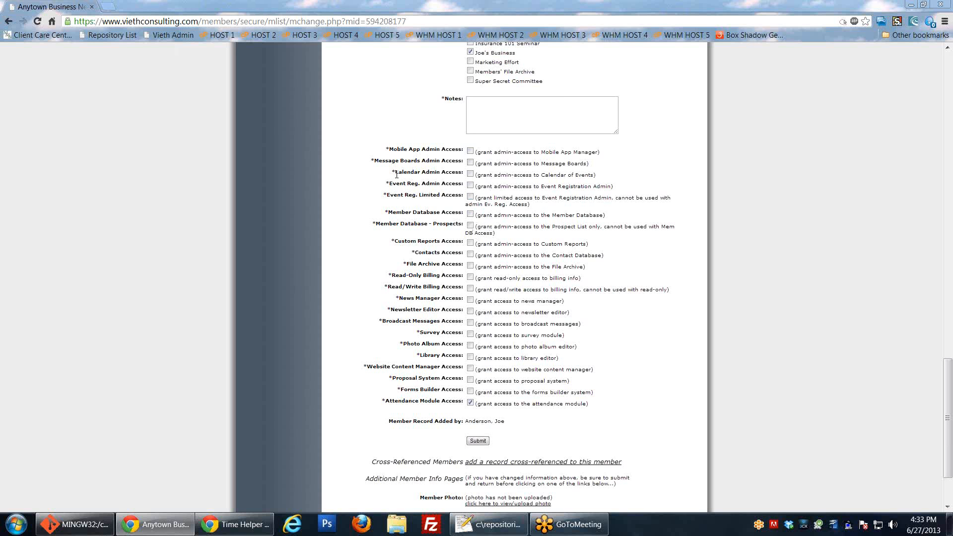
pyautogui.click(470, 174)
# Examine the Member Record Added by entry near the end of the form
pyautogui.scroll(-1, 583, 413)
pyautogui.scroll(-1, 584, 413)
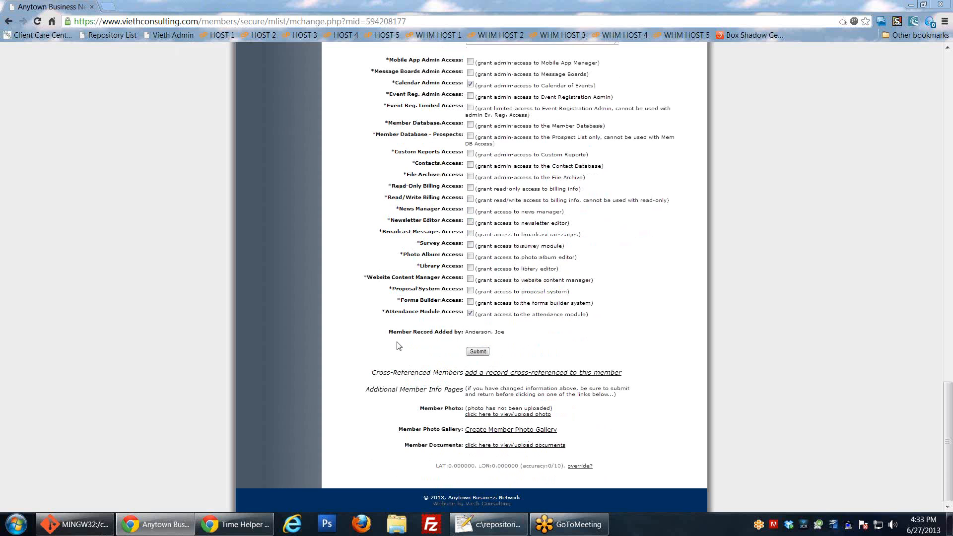
pyautogui.tripleClick(420, 333)
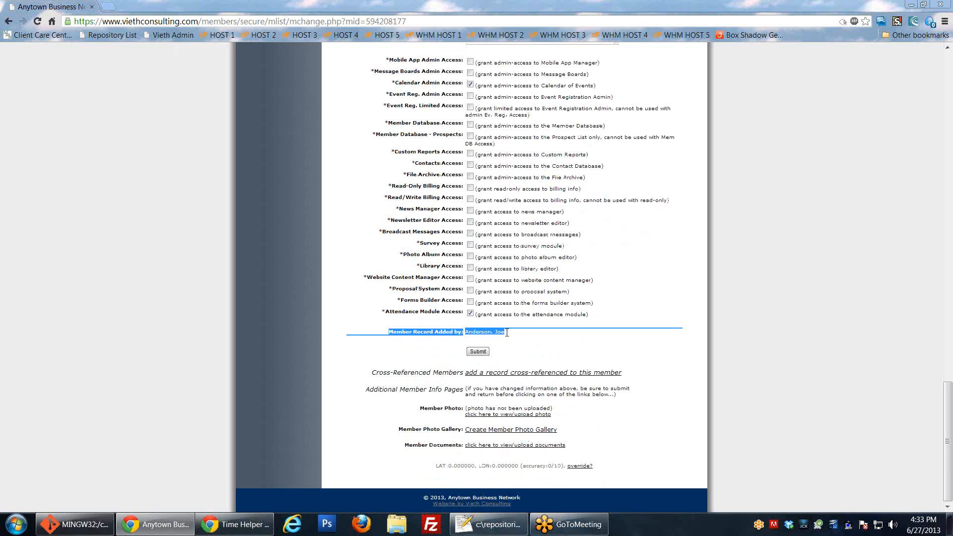
pyautogui.click(655, 353)
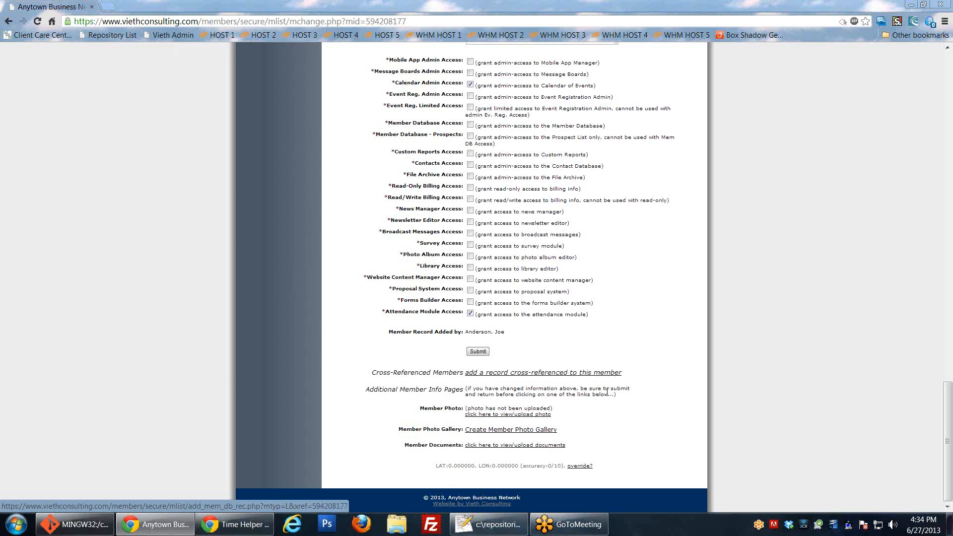
# Look through the Cross Reference record choices without changing the current selection
pyautogui.scroll(1, 610, 401)
pyautogui.scroll(10, 610, 401)
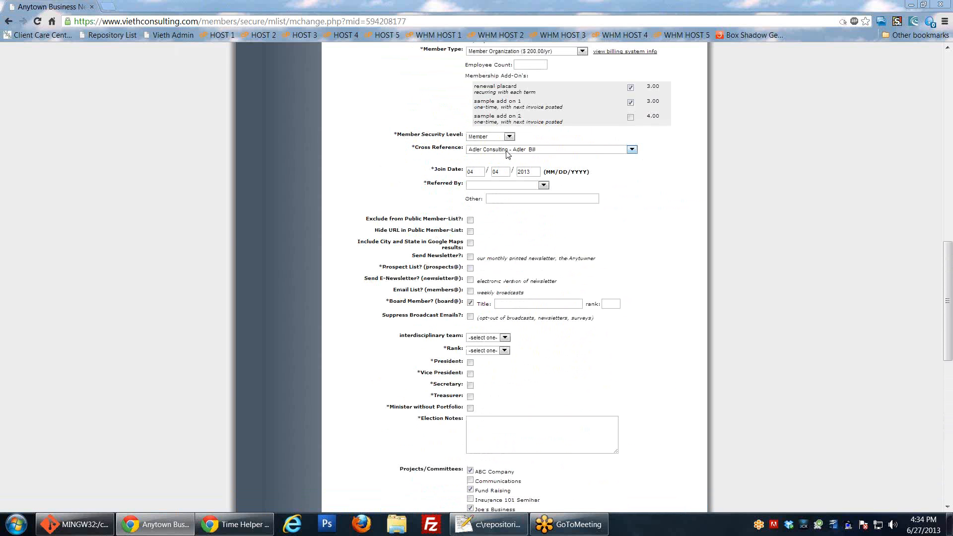
pyautogui.moveTo(412, 149); pyautogui.dragTo(465, 148)
pyautogui.click(590, 152)
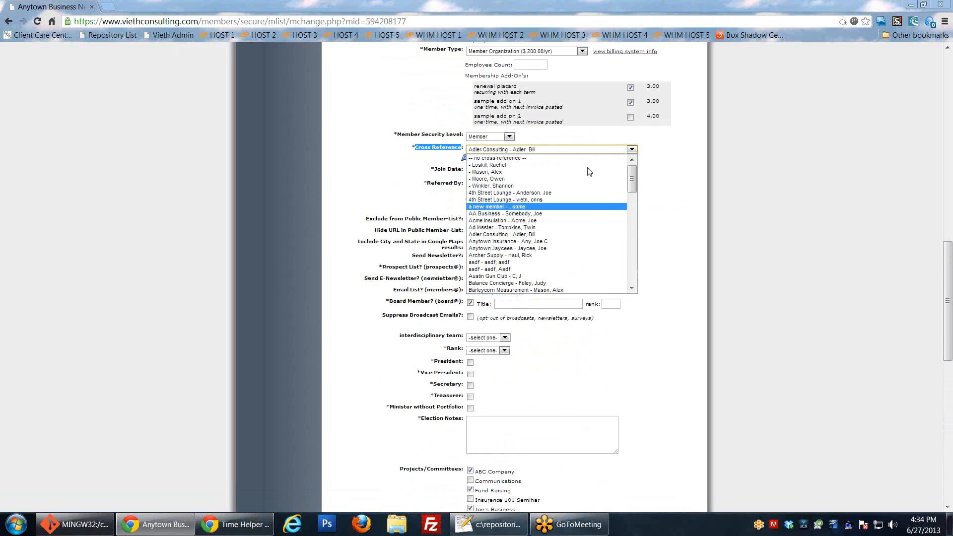
pyautogui.click(670, 267)
# Examine the cross-referenced member, photo, gallery and document links at the form's end, and return to its beginning
pyautogui.scroll(-10, 637, 447)
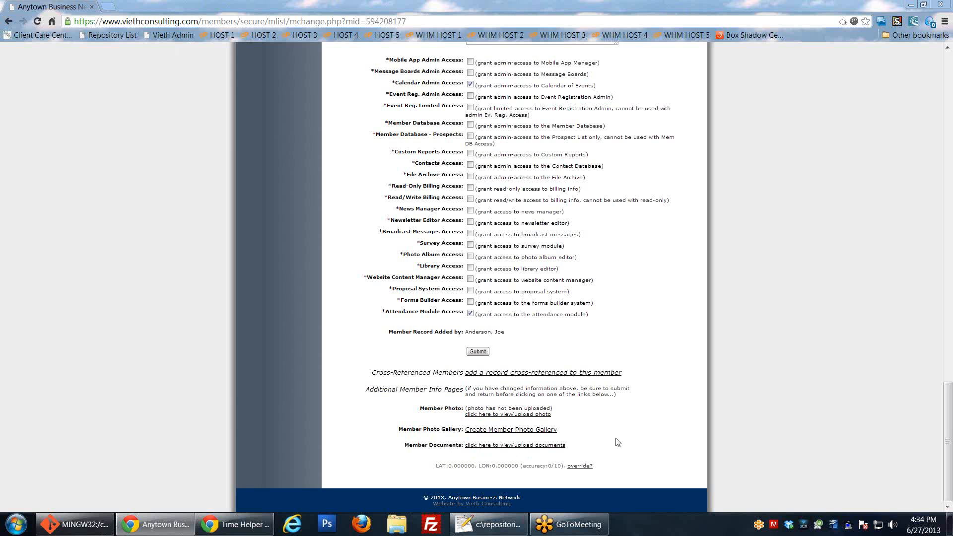
pyautogui.scroll(15, 615, 442)
pyautogui.scroll(15, 612, 442)
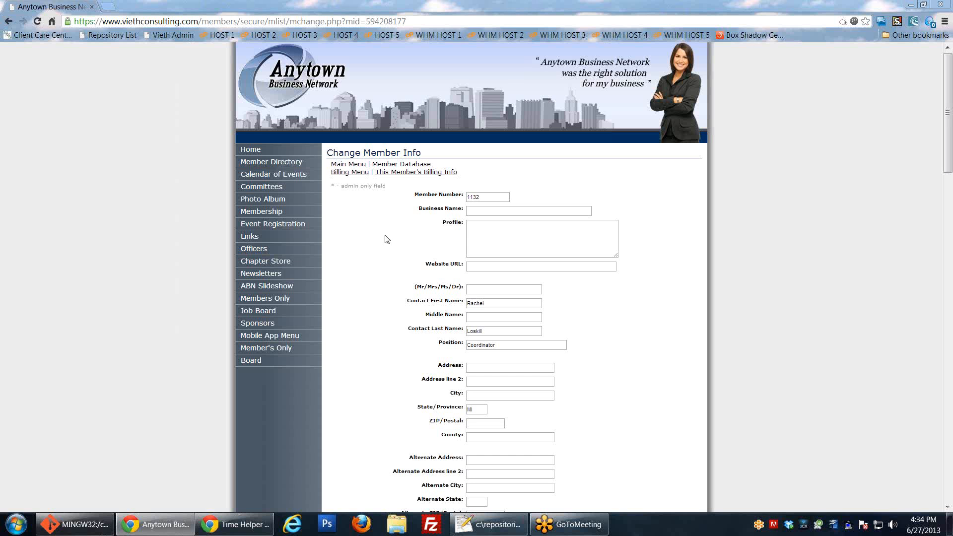
# Review this member's invoices and payments in the billing info, and return to the member's edit form to look over its fields
pyautogui.click(402, 174)
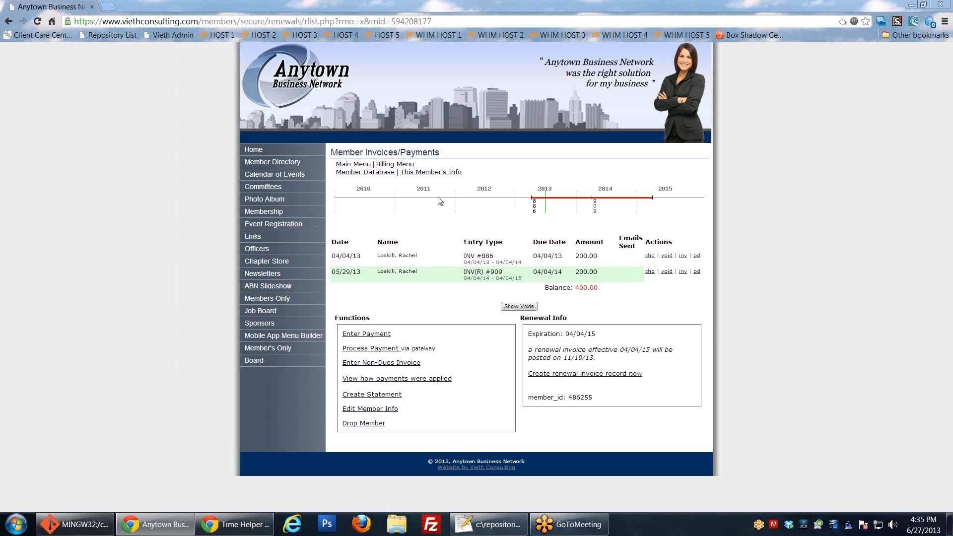
pyautogui.click(435, 173)
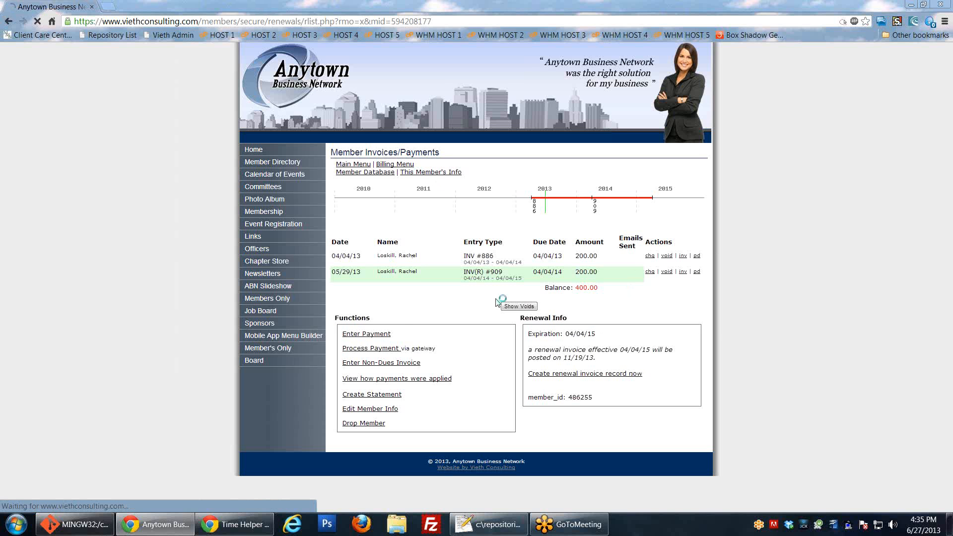
pyautogui.scroll(-3, 462, 288)
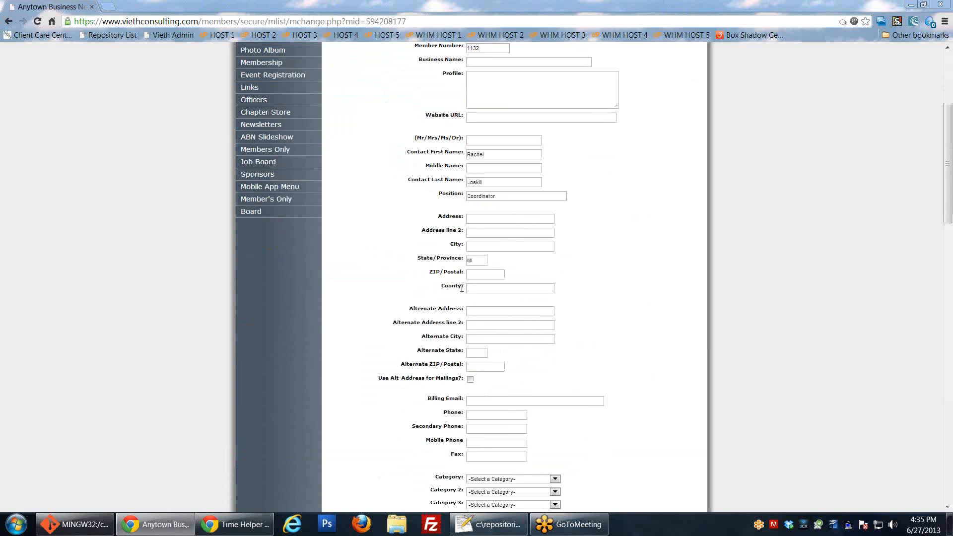
pyautogui.scroll(-8, 462, 288)
pyautogui.scroll(9, 486, 356)
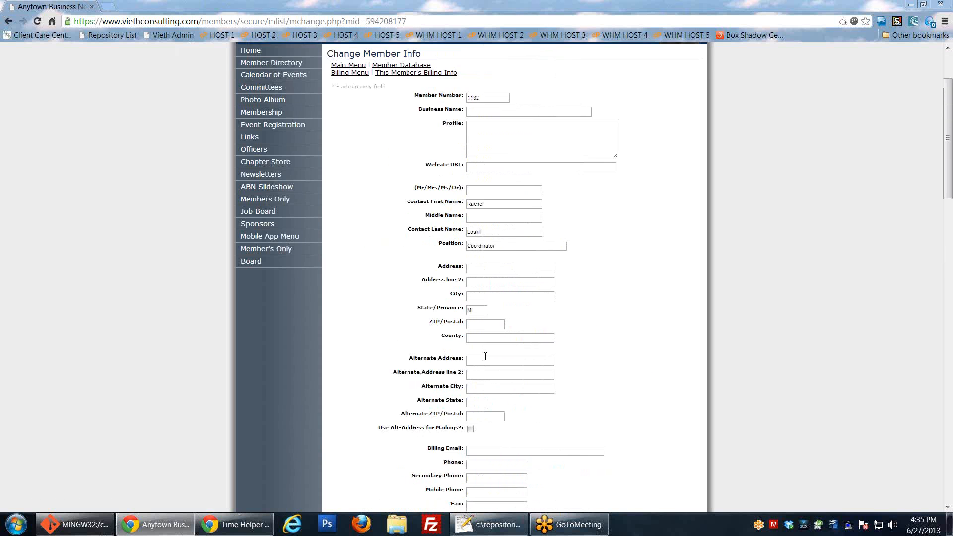
pyautogui.scroll(2, 486, 357)
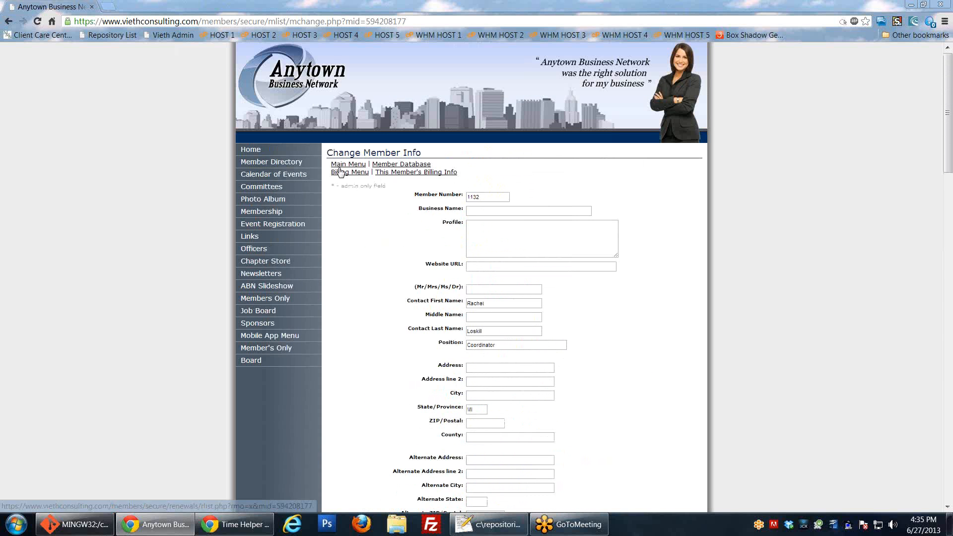
# Return to the Member Database list and the main members area, and open the Help Desk
pyautogui.click(400, 164)
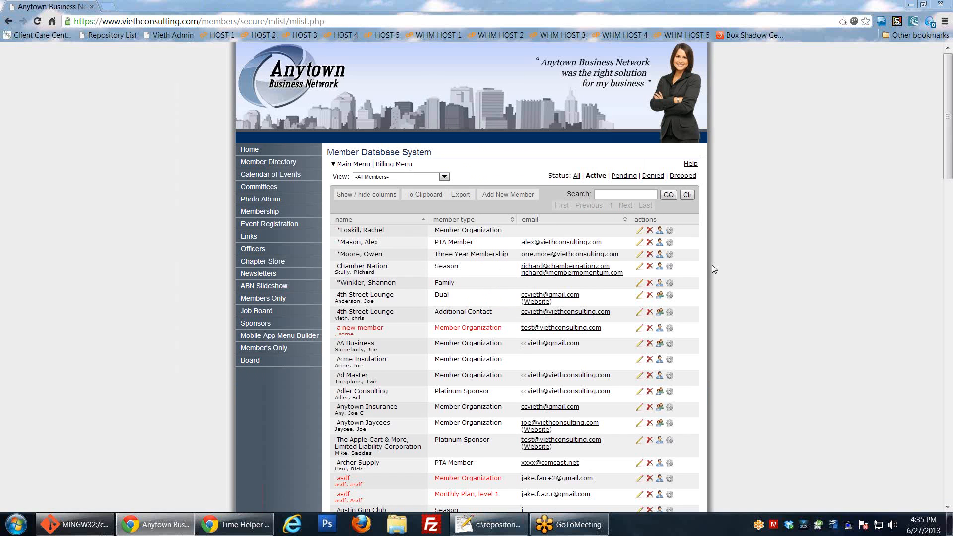
pyautogui.click(352, 165)
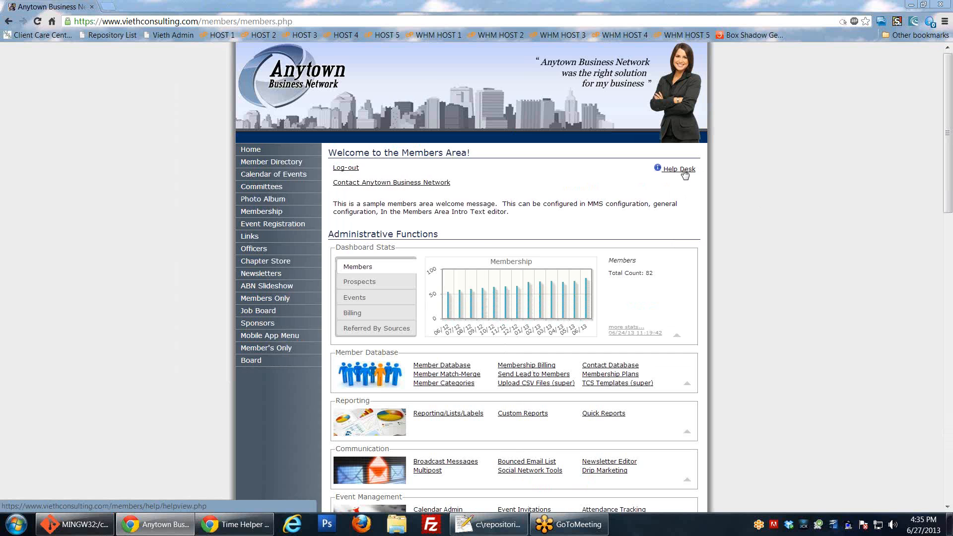
pyautogui.click(684, 171)
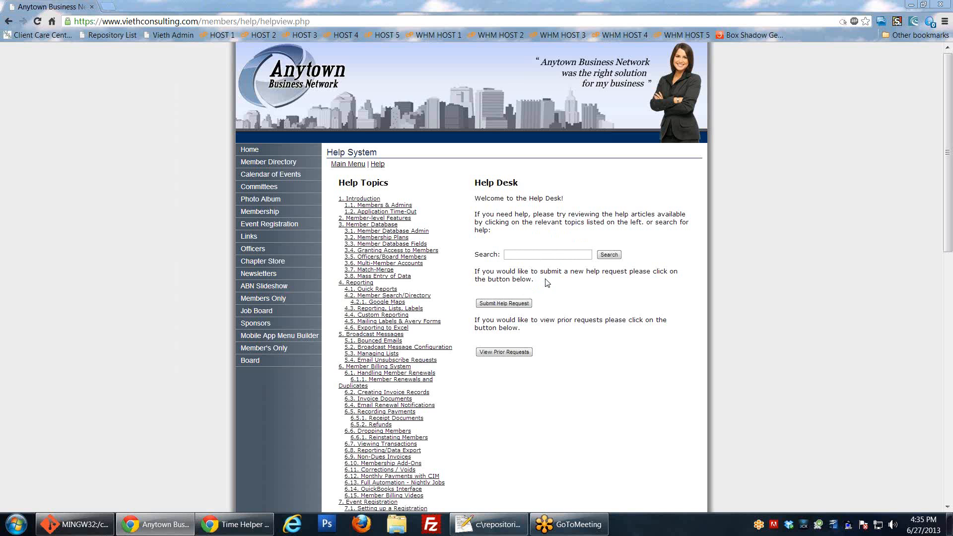
# Open a new help request form, examine its Subject and Request fields, and close it without submitting
pyautogui.click(489, 304)
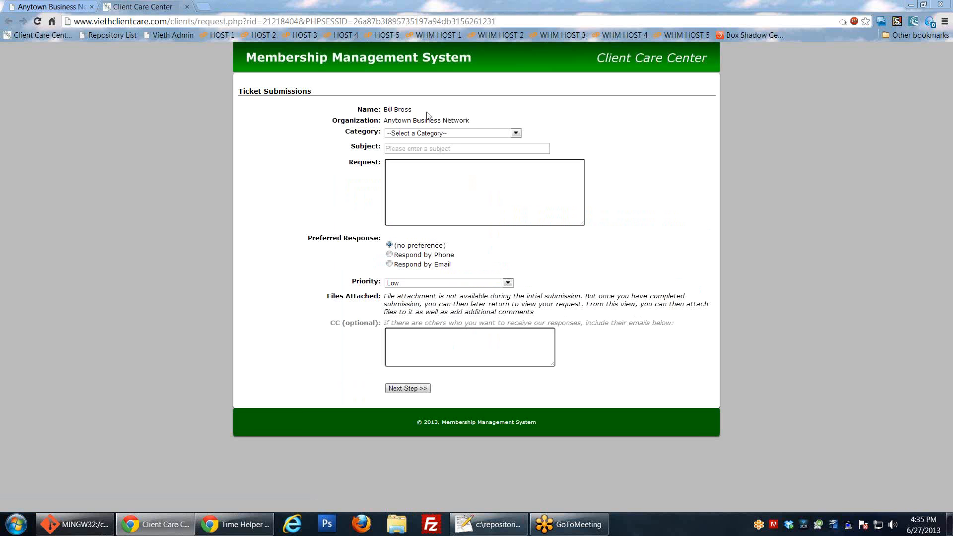
pyautogui.click(400, 149)
pyautogui.click(410, 182)
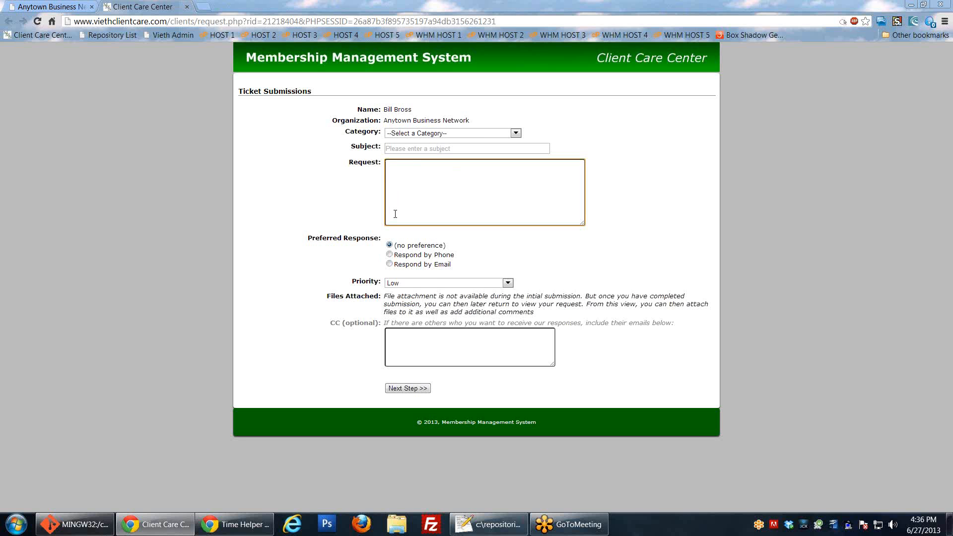
pyautogui.hotkey('ctrl', 'w')
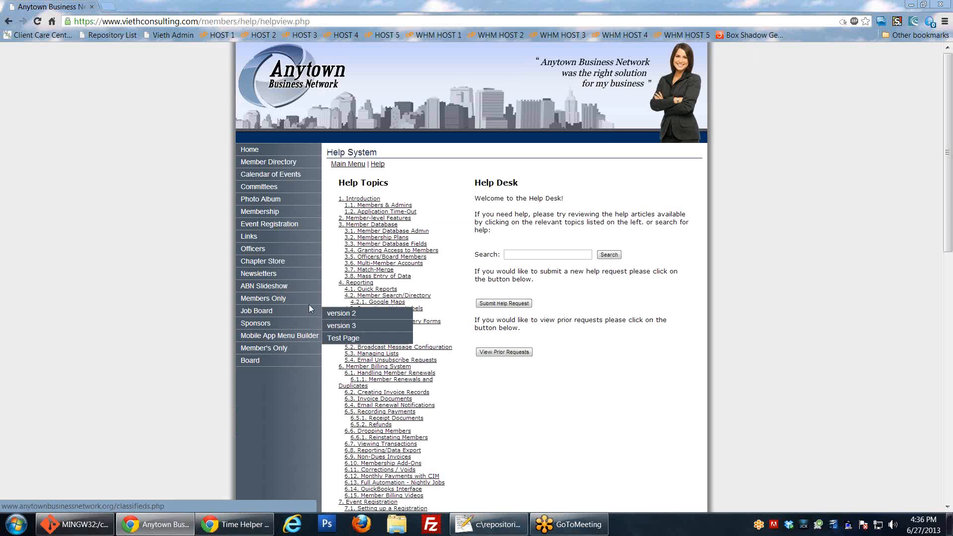